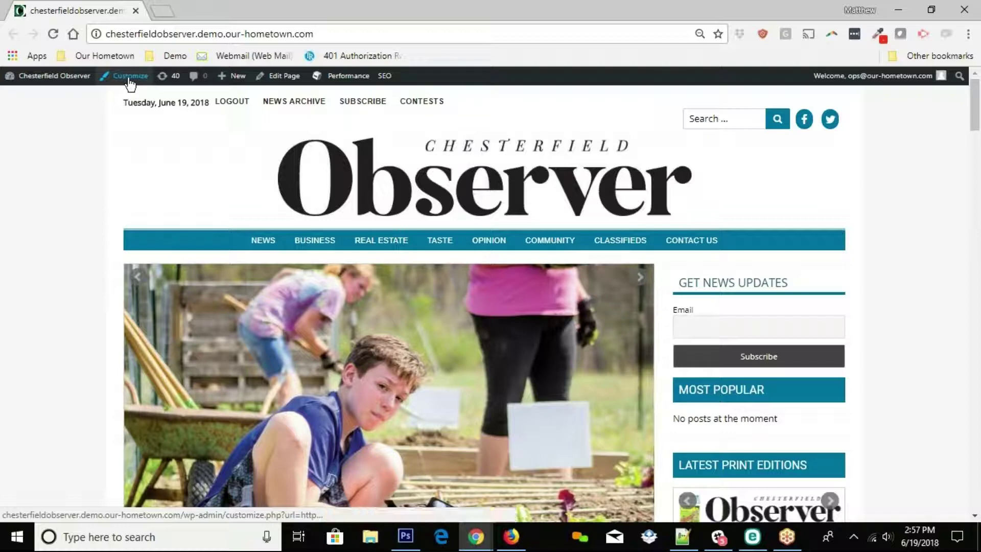
Open the site customizer and set the Main Navigation Background Color under Site Colors to yellow #eeee22.
{"action": "left_click", "coordinate": [129, 77]}
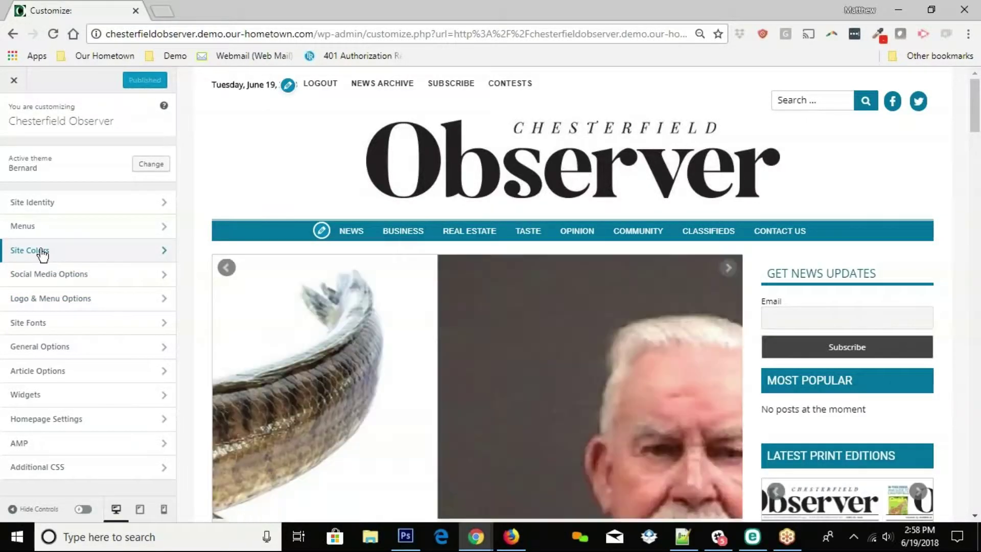
{"action": "left_click", "coordinate": [41, 251]}
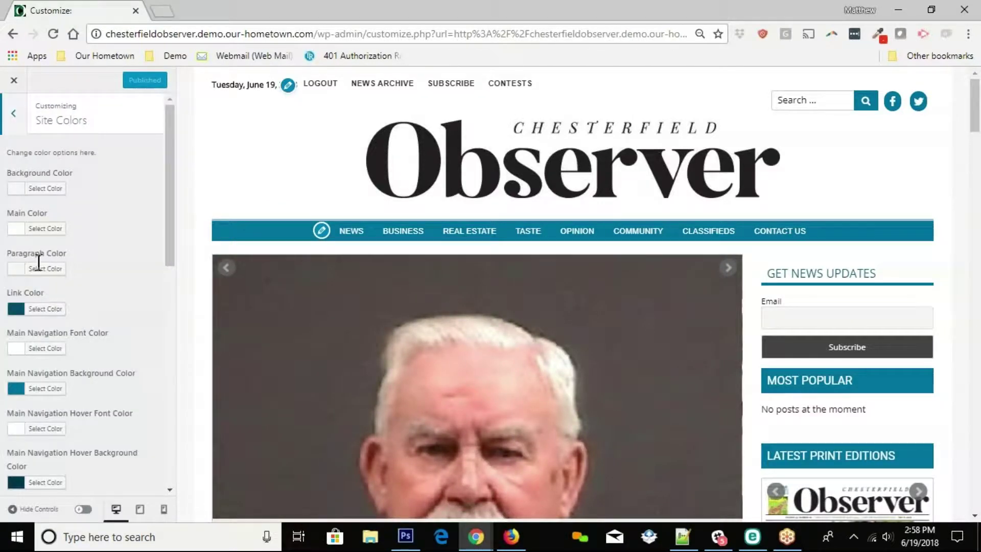
{"action": "left_click", "coordinate": [45, 388]}
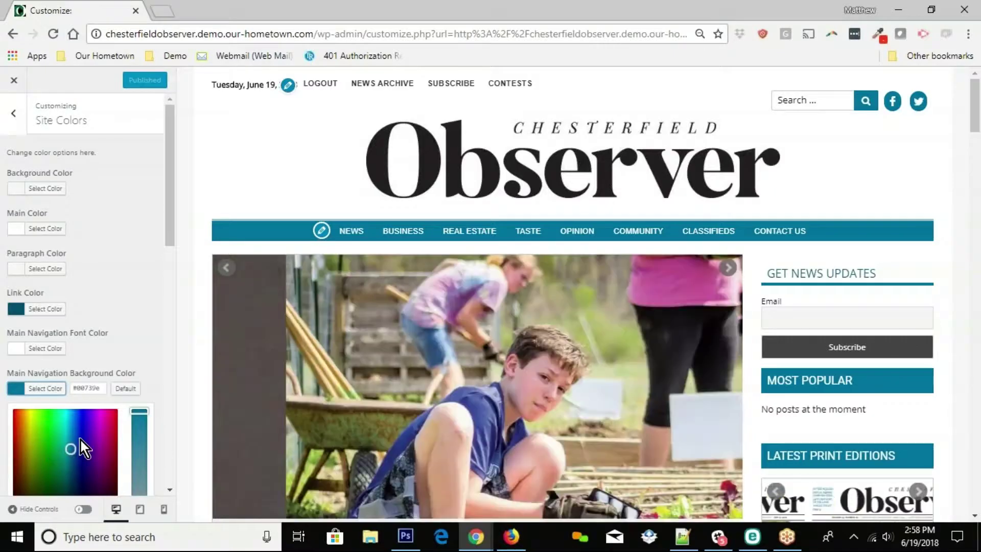
{"action": "left_click", "coordinate": [135, 493]}
{"action": "scroll", "coordinate": [222, 289], "scroll_direction": "up", "scroll_amount": 3}
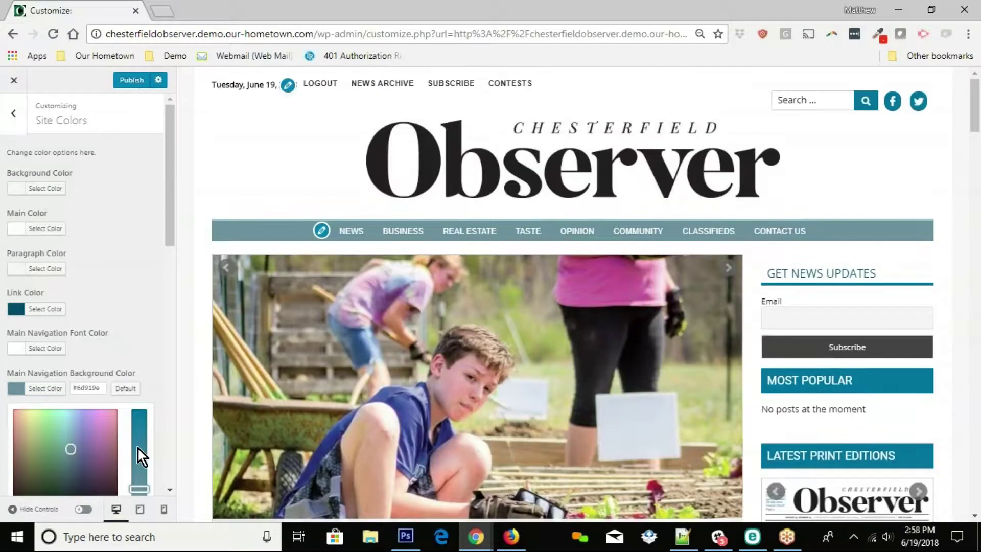
{"action": "scroll", "coordinate": [121, 454], "scroll_direction": "down", "scroll_amount": 3}
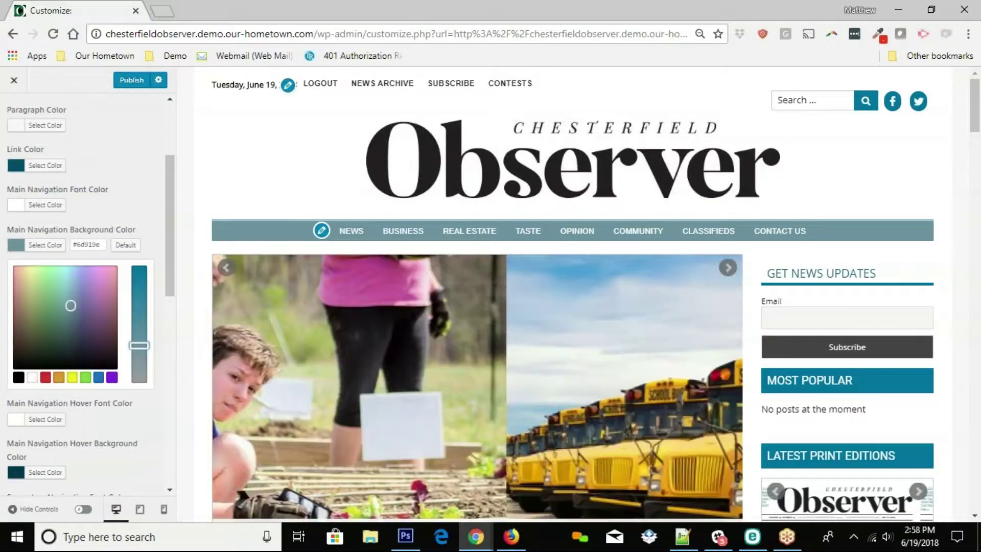
{"action": "left_click", "coordinate": [72, 377]}
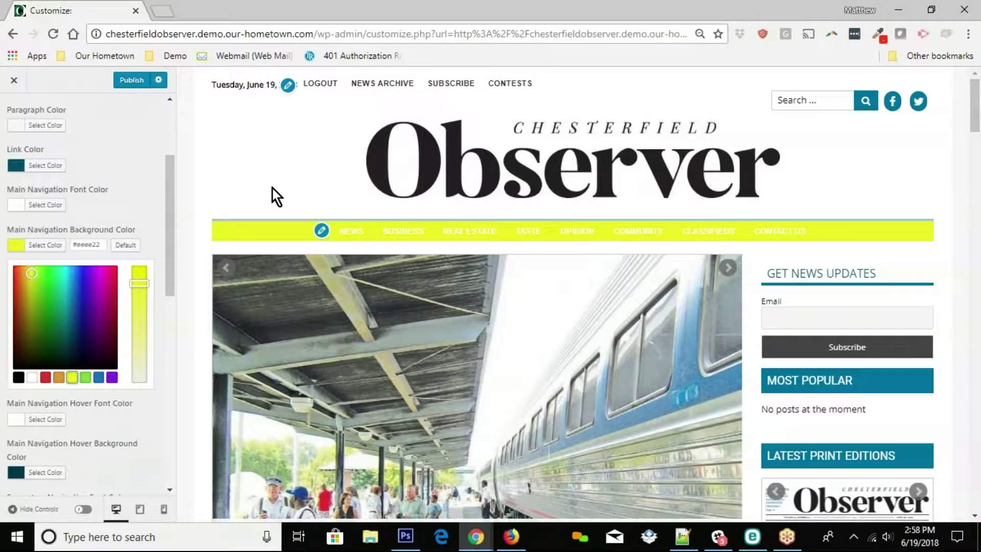
{"action": "scroll", "coordinate": [169, 171], "scroll_direction": "up", "scroll_amount": 3}
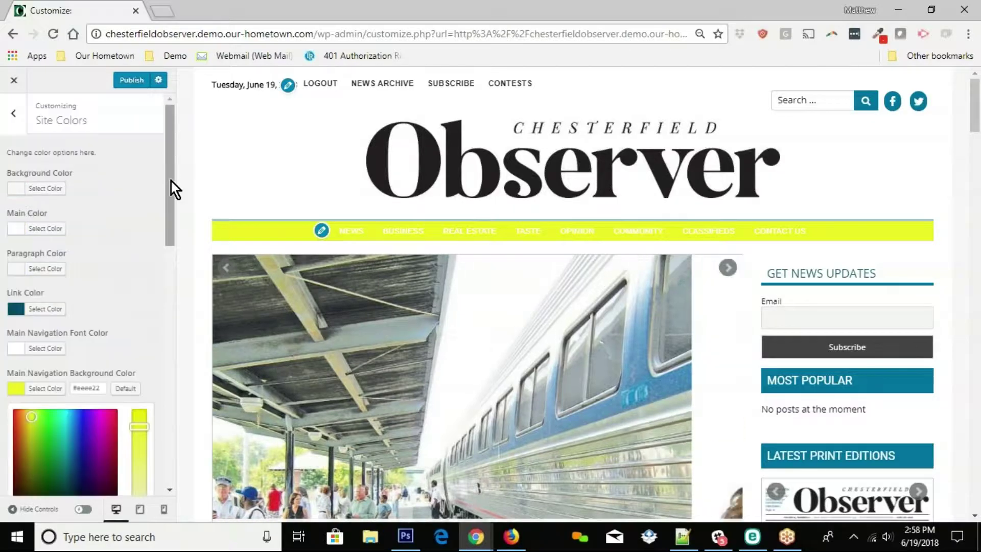
{"action": "left_click", "coordinate": [16, 124]}
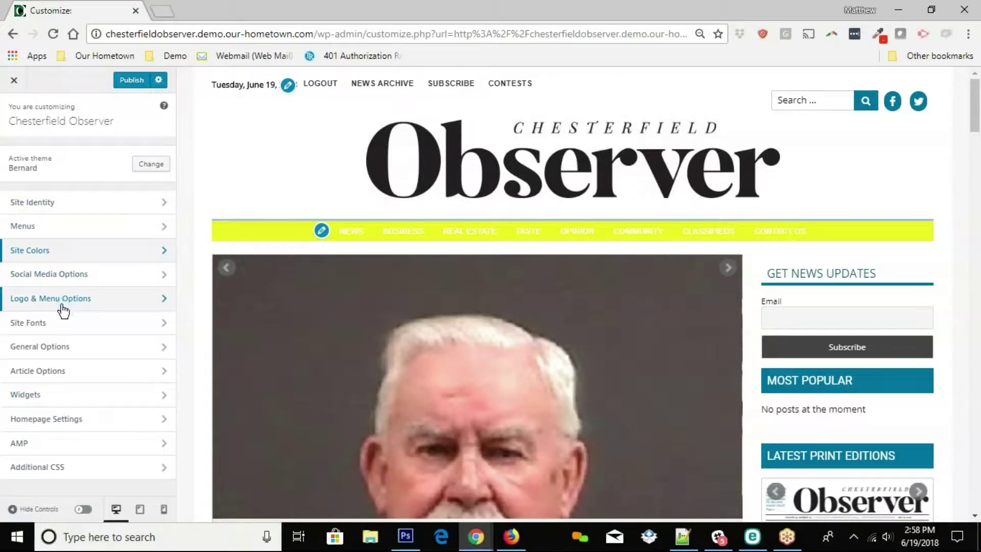
Open the Menus settings and examine the main navigation and footer menus in the site preview.
{"action": "left_click", "coordinate": [56, 230]}
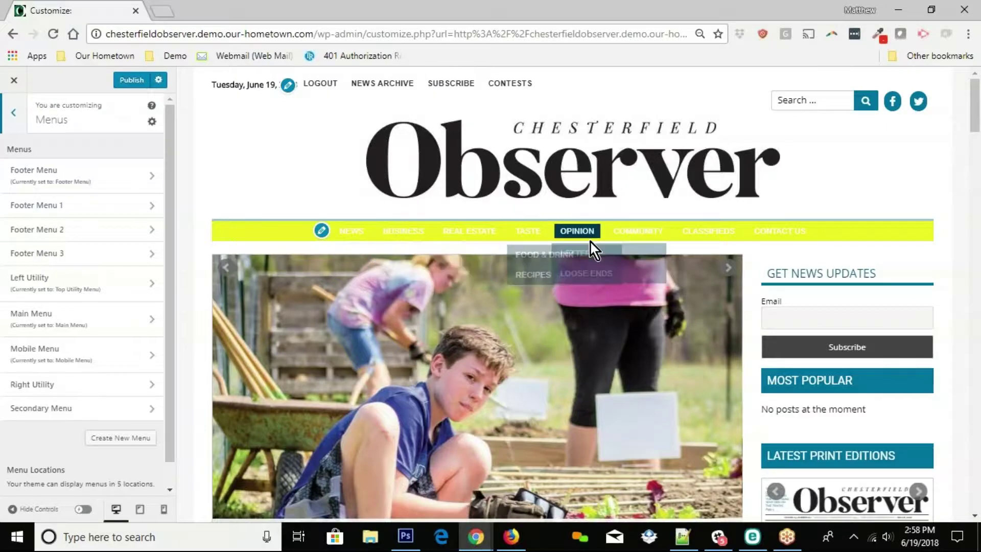
{"action": "scroll", "coordinate": [764, 374], "scroll_direction": "down", "scroll_amount": 15}
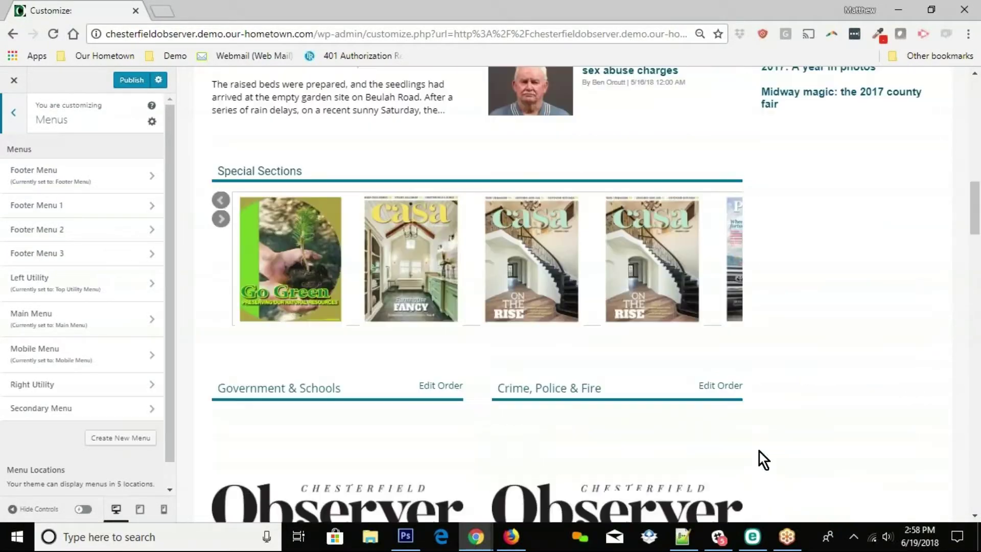
{"action": "scroll", "coordinate": [749, 452], "scroll_direction": "down", "scroll_amount": 15}
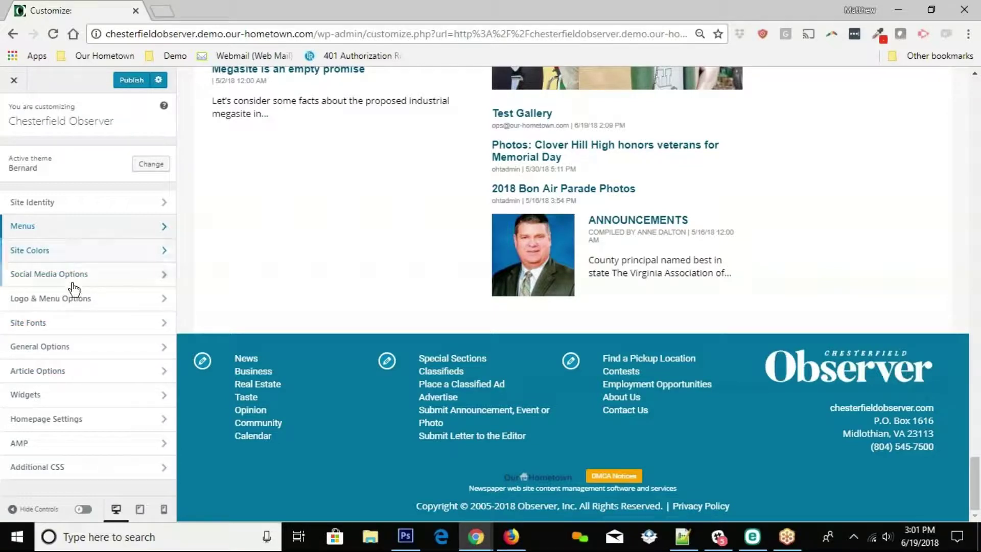
Review the site title, tagline and site icon settings under Site Identity.
{"action": "left_click", "coordinate": [64, 208]}
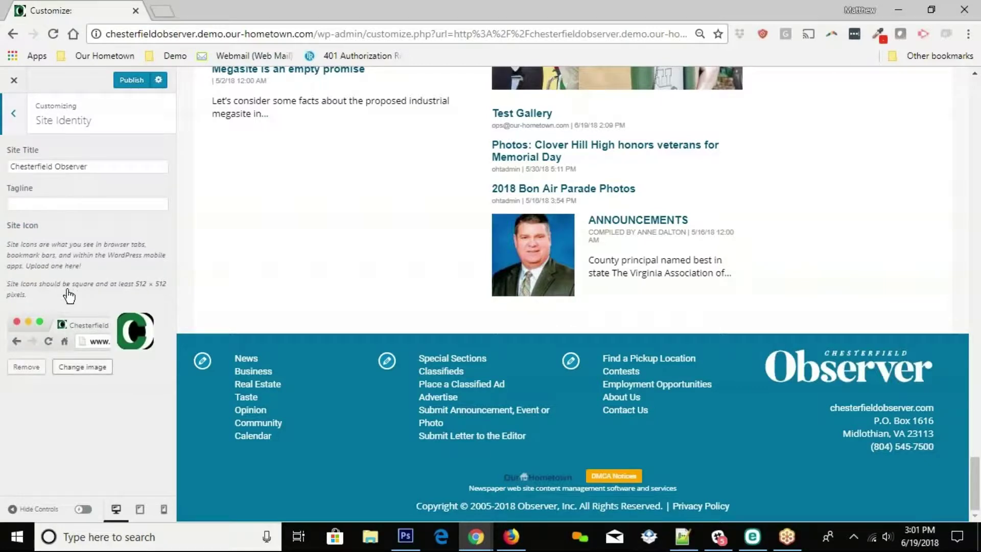
{"action": "left_click", "coordinate": [107, 168]}
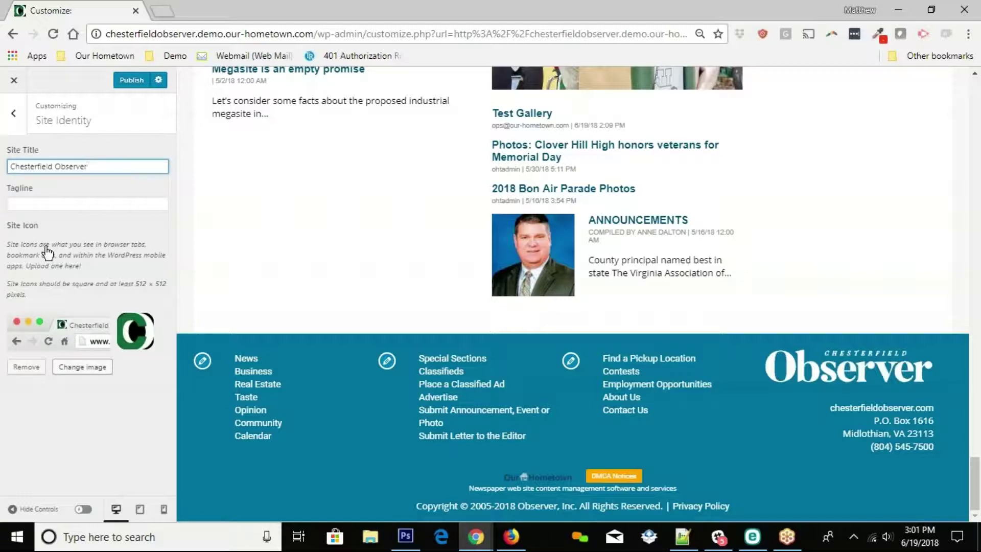
{"action": "left_click", "coordinate": [13, 113]}
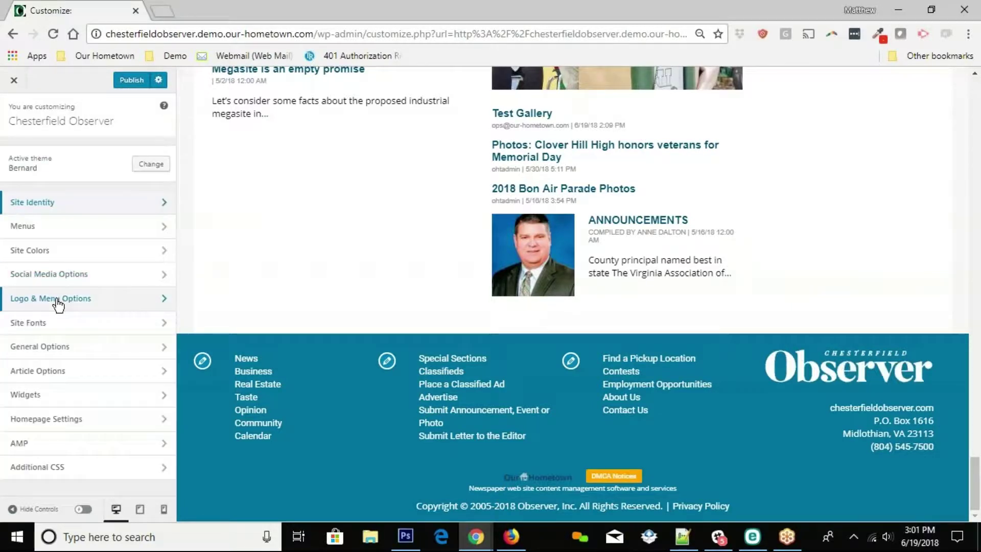
Review the header logo, footer logo, logo position and main menu styling settings under Logo & Menu Options.
{"action": "left_click", "coordinate": [58, 303]}
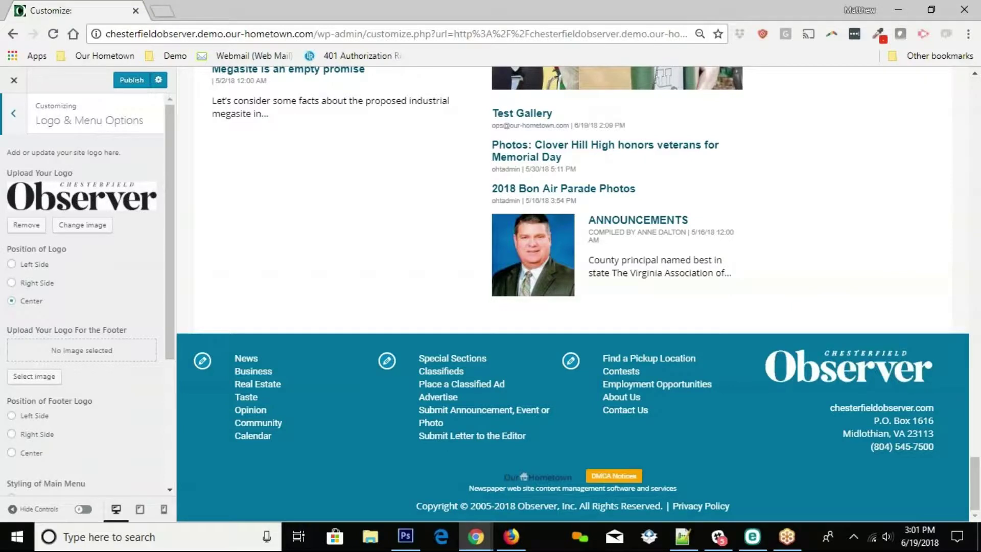
{"action": "scroll", "coordinate": [57, 287], "scroll_direction": "down", "scroll_amount": 2}
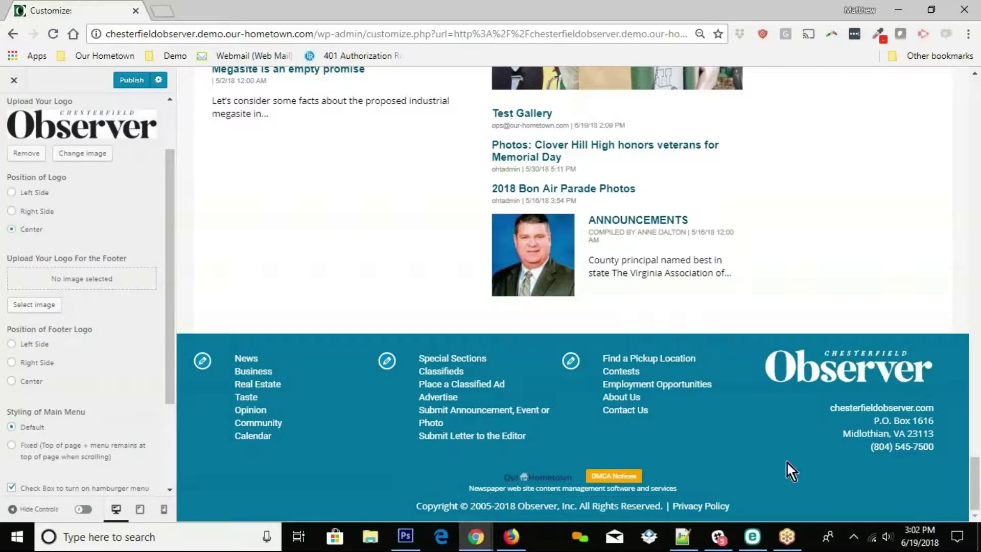
{"action": "scroll", "coordinate": [87, 335], "scroll_direction": "down", "scroll_amount": 3}
{"action": "scroll", "coordinate": [87, 335], "scroll_direction": "up", "scroll_amount": 5}
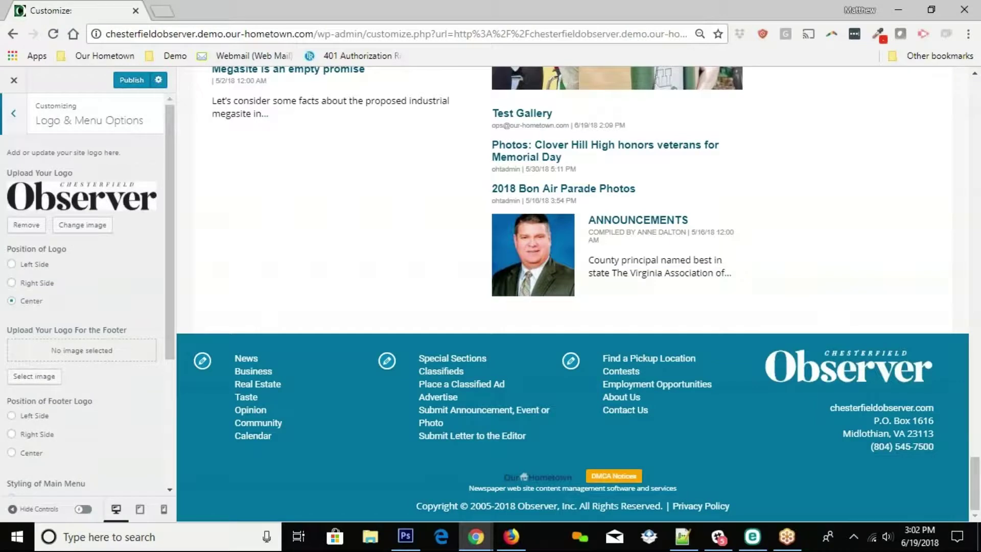
{"action": "left_click", "coordinate": [21, 123]}
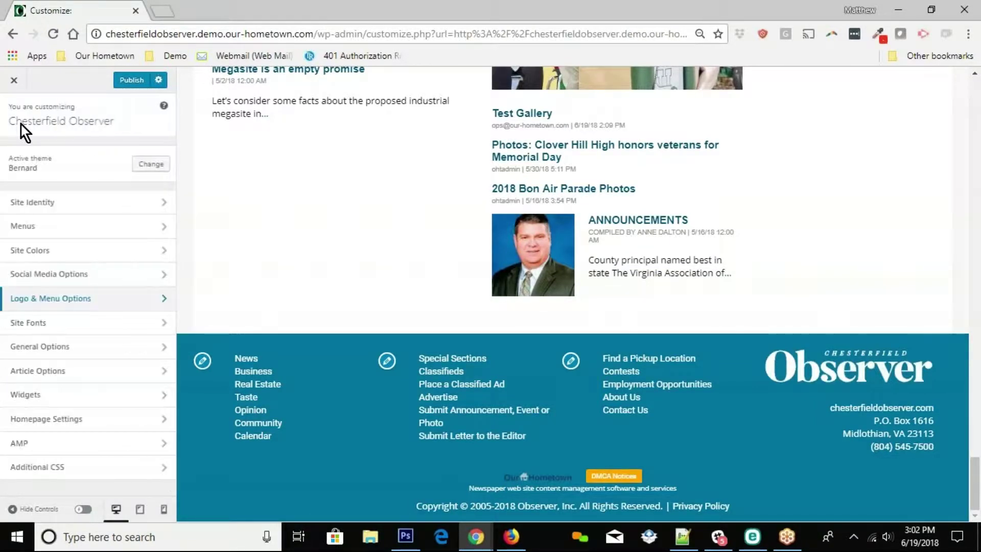
Open the Widgets settings and examine the list of widget areas alongside the header and slider in the preview.
{"action": "left_click", "coordinate": [79, 406]}
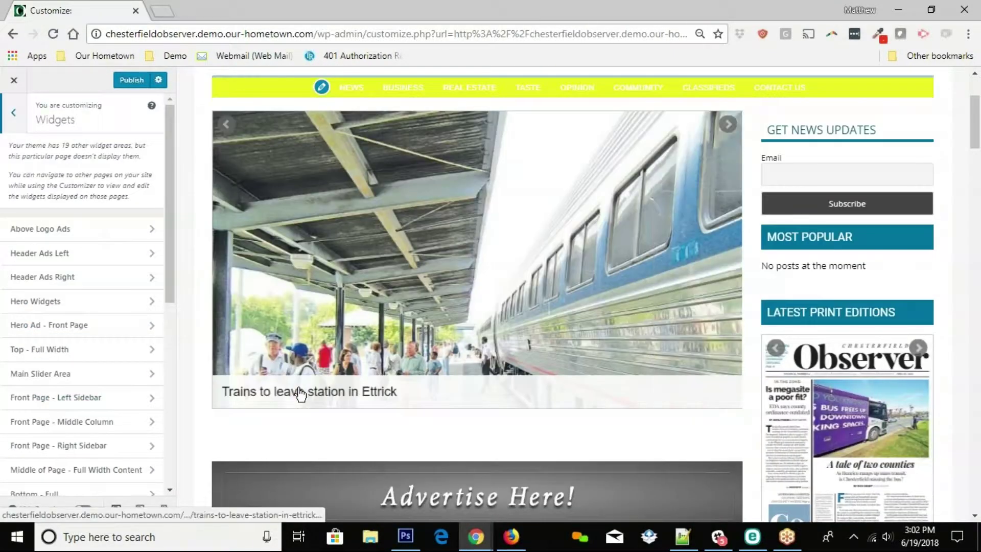
{"action": "scroll", "coordinate": [300, 394], "scroll_direction": "up", "scroll_amount": 2}
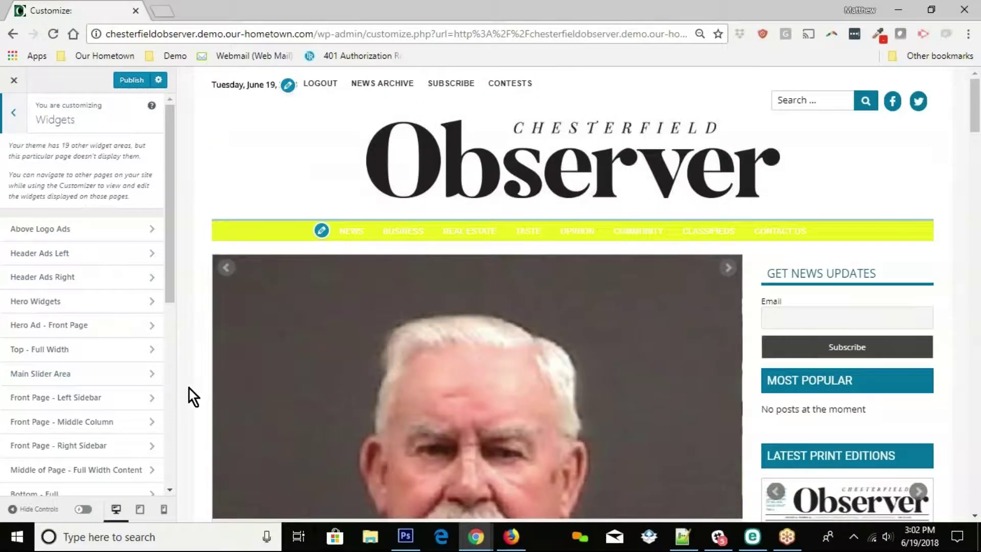
{"action": "scroll", "coordinate": [189, 389], "scroll_direction": "up", "scroll_amount": 1}
{"action": "scroll", "coordinate": [190, 380], "scroll_direction": "down", "scroll_amount": 1}
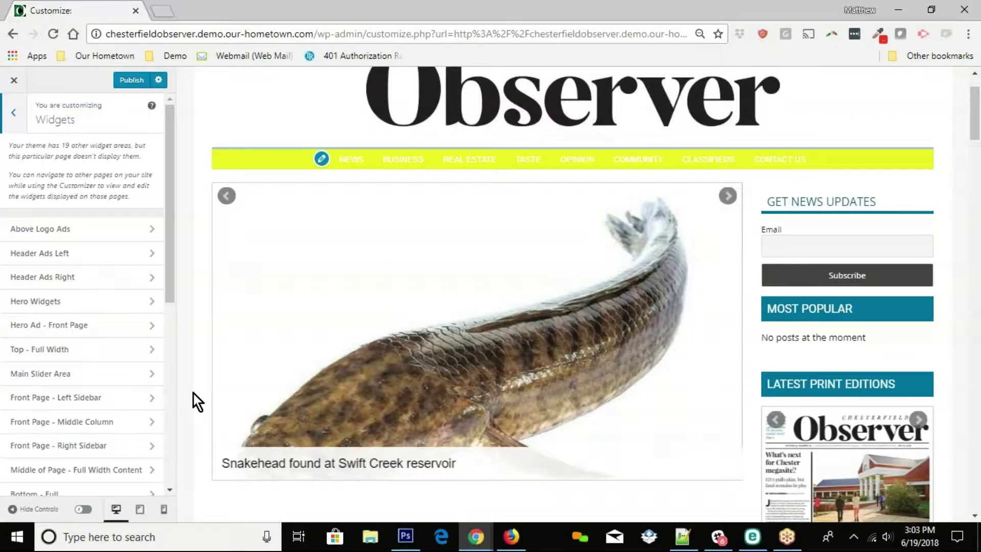
{"action": "scroll", "coordinate": [194, 401], "scroll_direction": "up", "scroll_amount": 1}
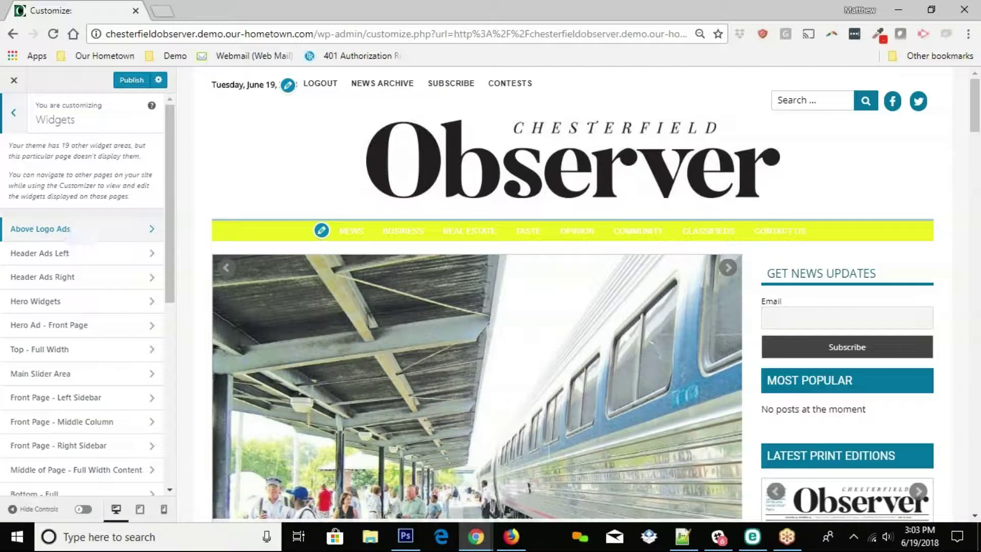
Inspect the Above Logo Ads and Header Ads Right widget areas, returning to the widget area list.
{"action": "left_click", "coordinate": [62, 234]}
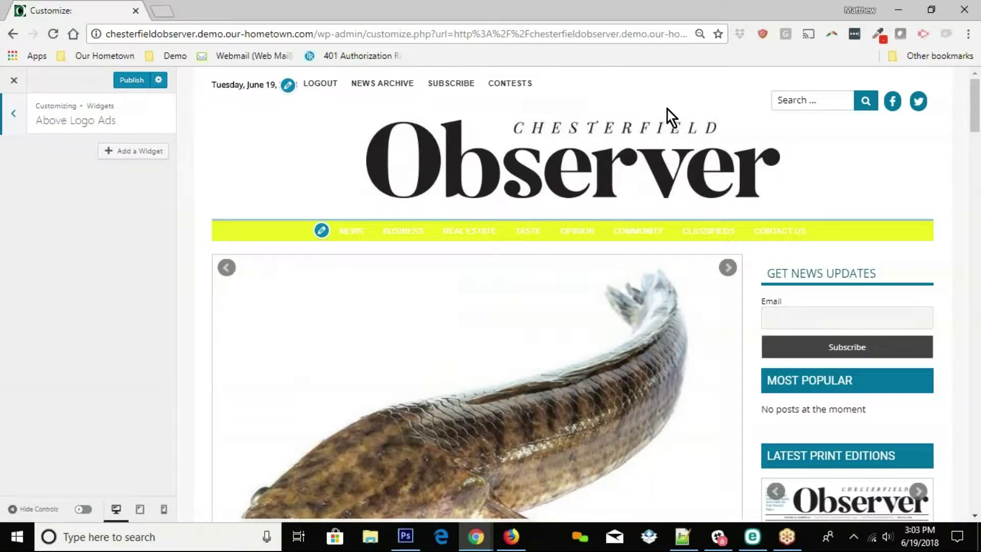
{"action": "left_click", "coordinate": [13, 113]}
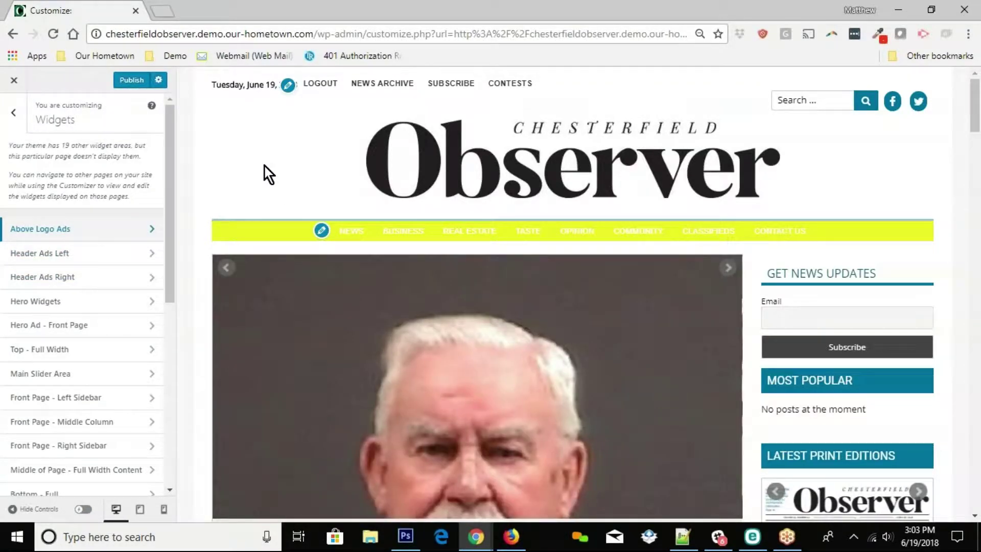
{"action": "left_click", "coordinate": [82, 277]}
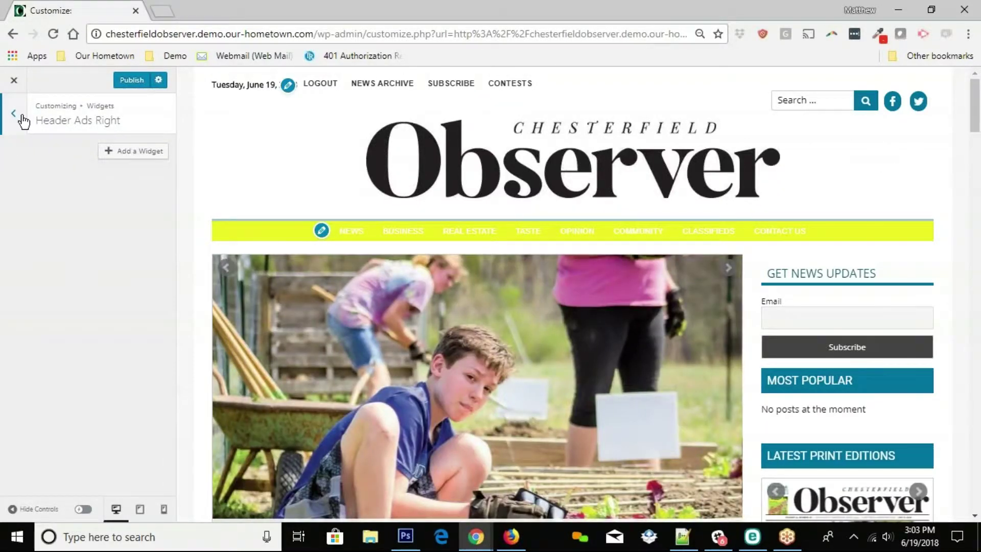
{"action": "left_click", "coordinate": [21, 117]}
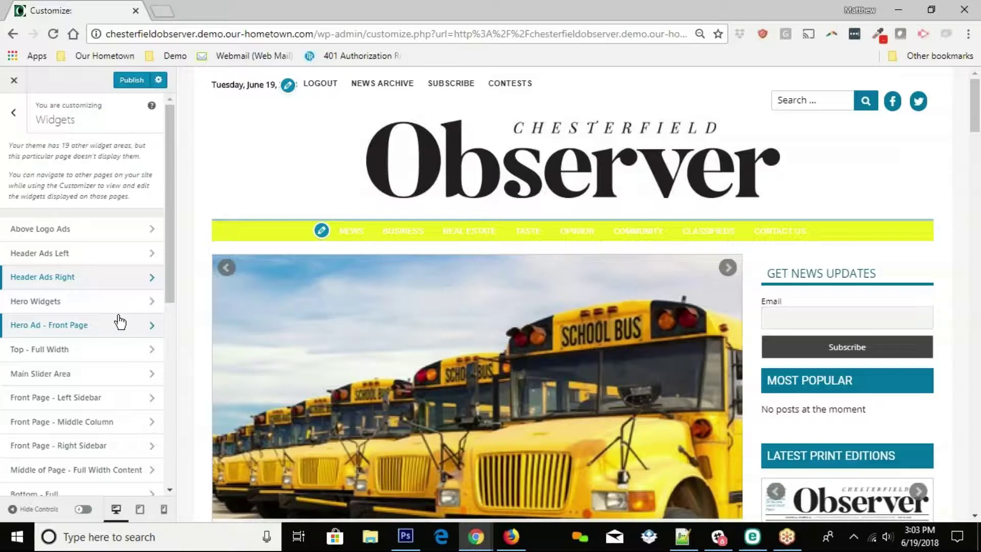
Open the Main Slider Area and view the Slider Widget's settings, then collapse the widget.
{"action": "scroll", "coordinate": [379, 365], "scroll_direction": "down", "scroll_amount": 1}
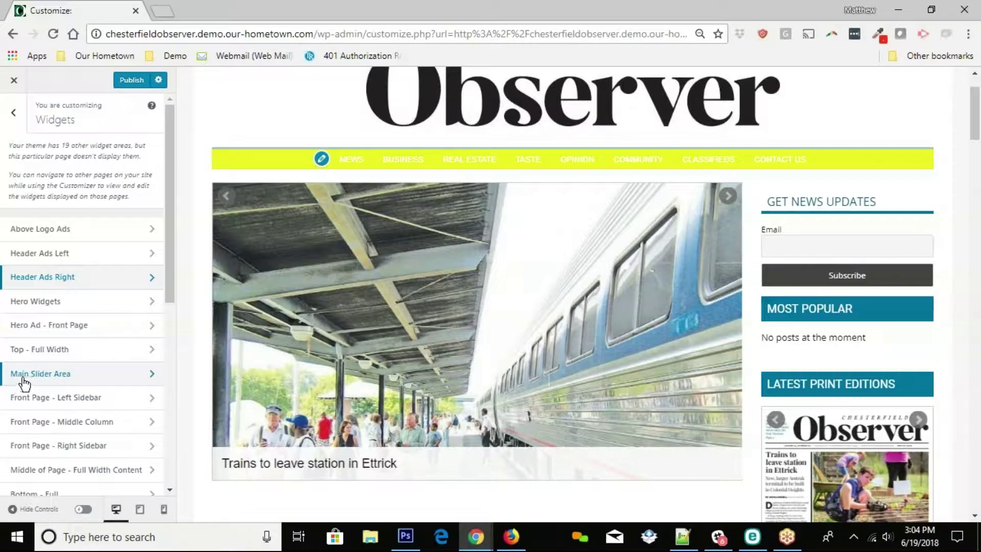
{"action": "left_click", "coordinate": [90, 383]}
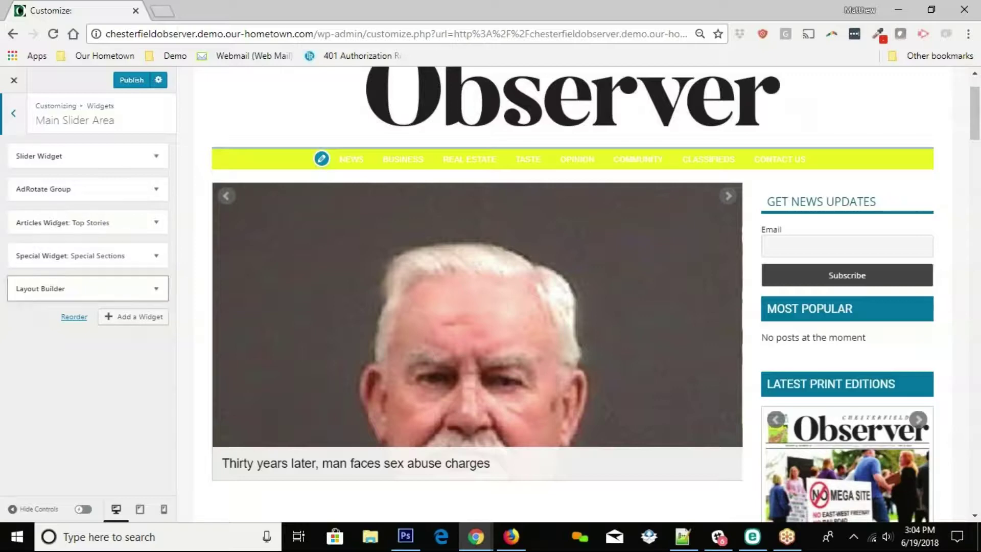
{"action": "scroll", "coordinate": [436, 344], "scroll_direction": "down", "scroll_amount": 1}
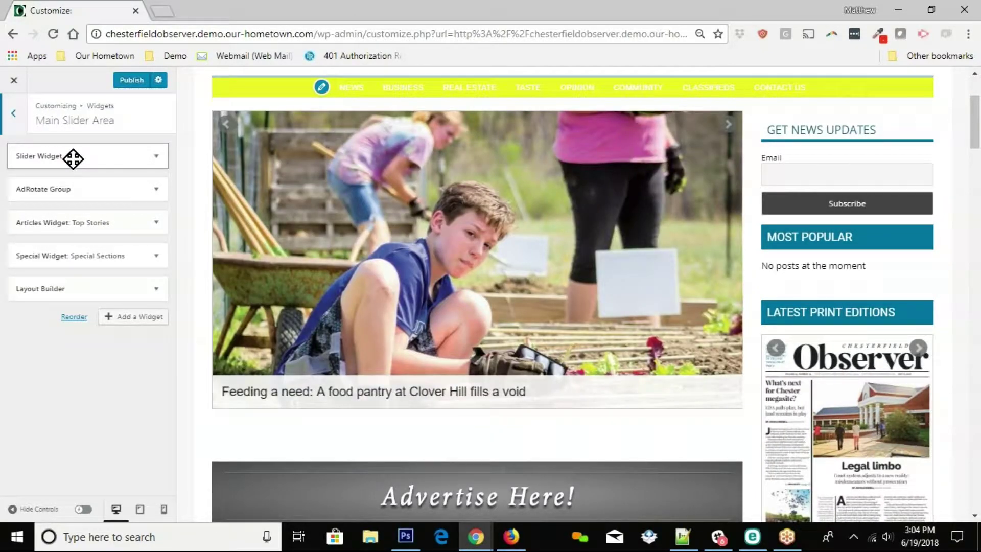
{"action": "left_click", "coordinate": [73, 159]}
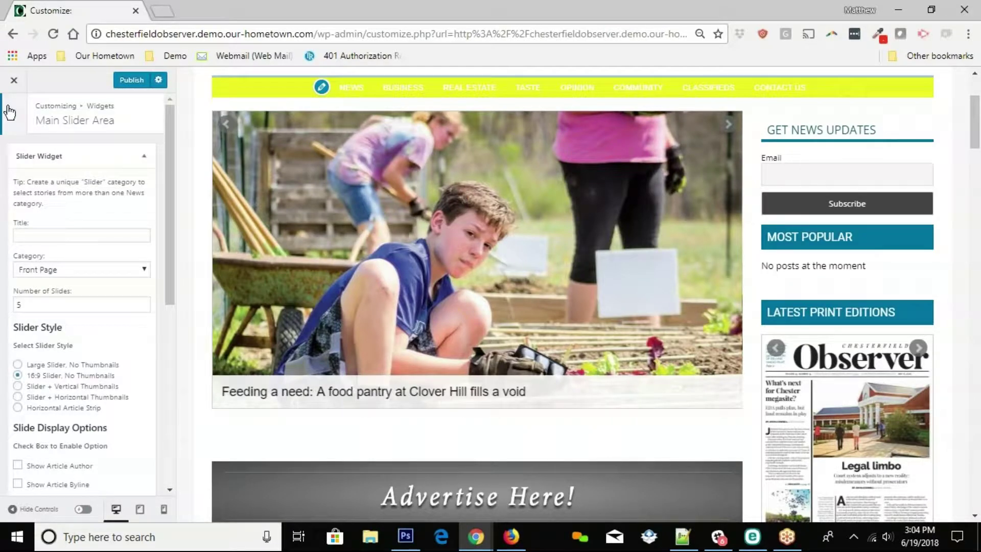
{"action": "left_click", "coordinate": [110, 152]}
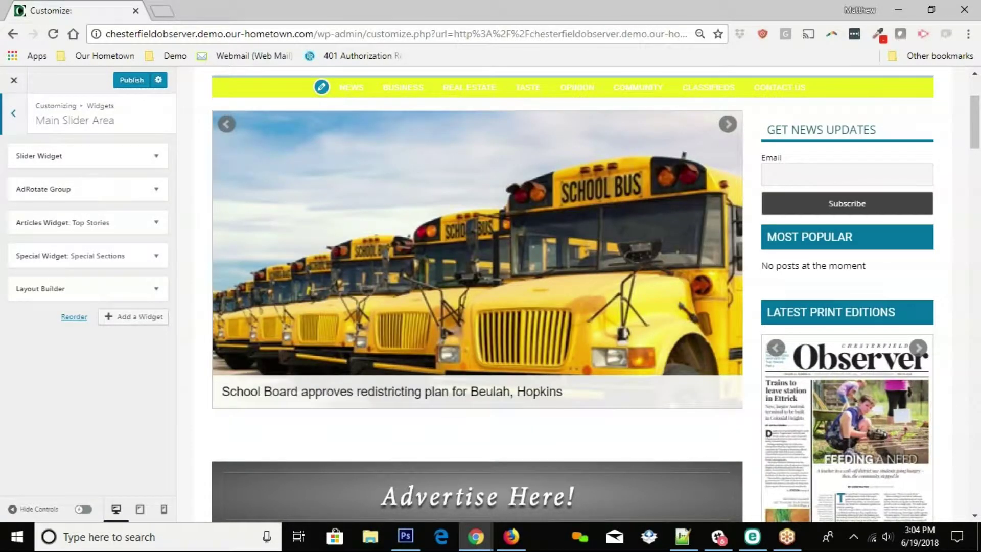
Compare the Main Slider Area's widgets with the advertisement, Top Stories and Special Sections blocks in the preview.
{"action": "scroll", "coordinate": [438, 307], "scroll_direction": "down", "scroll_amount": 4}
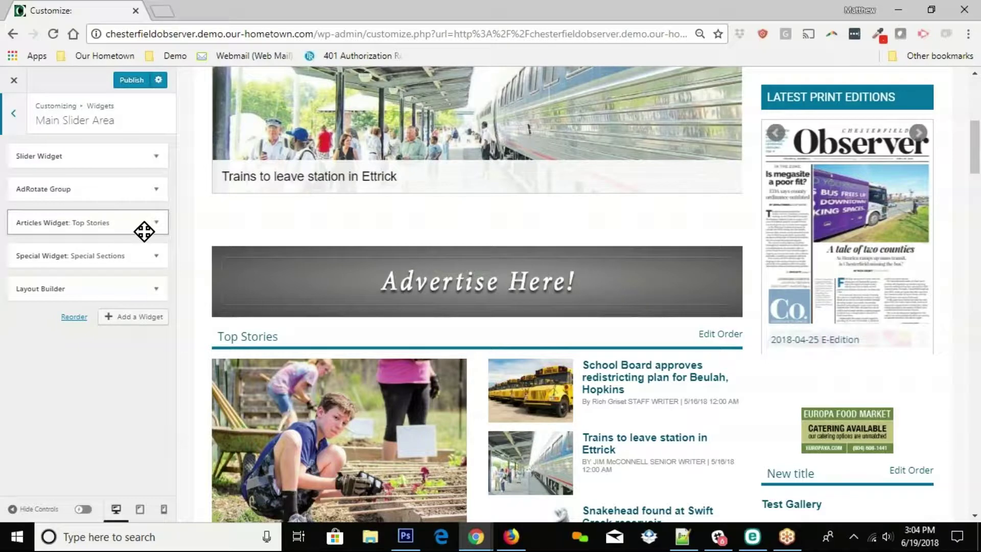
{"action": "scroll", "coordinate": [194, 262], "scroll_direction": "down", "scroll_amount": 3}
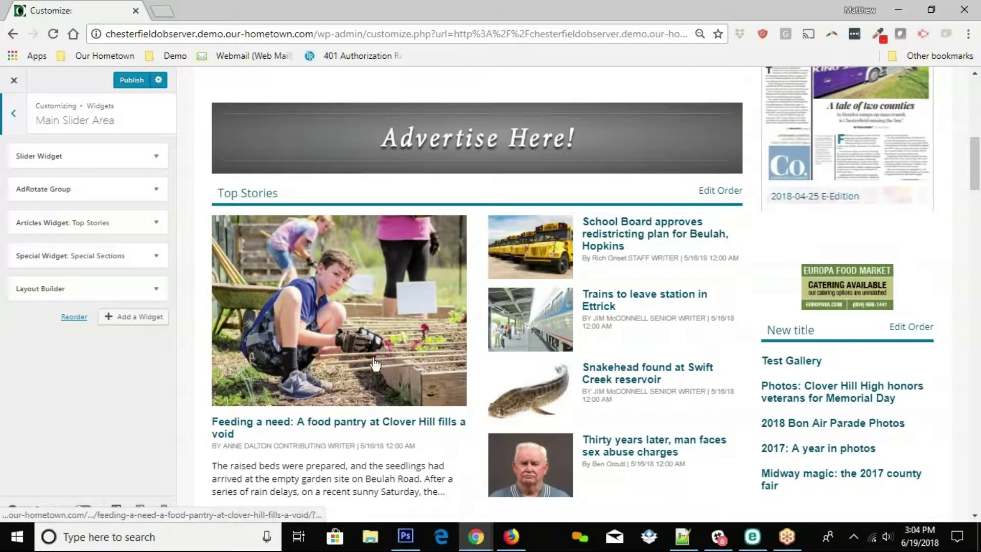
{"action": "scroll", "coordinate": [612, 335], "scroll_direction": "down", "scroll_amount": 3}
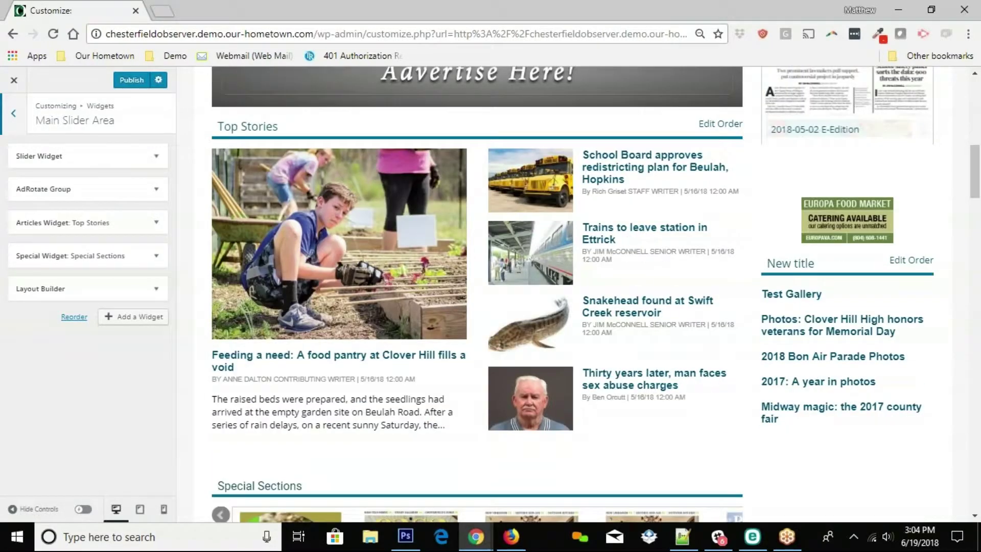
{"action": "scroll", "coordinate": [554, 292], "scroll_direction": "down", "scroll_amount": 3}
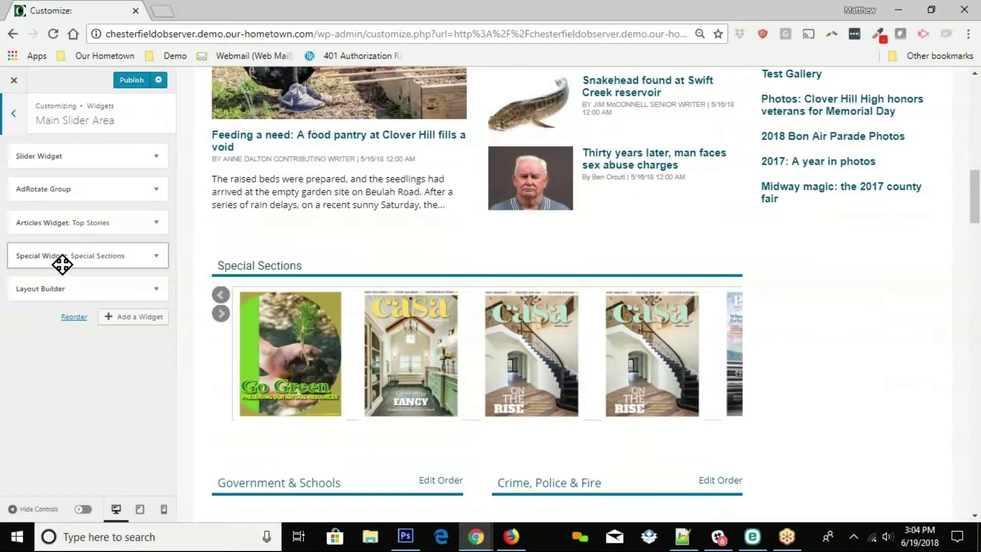
Examine the Government & Schools and Crime, Police & Fire blocks in the preview and return to the slider at the page start.
{"action": "scroll", "coordinate": [463, 360], "scroll_direction": "down", "scroll_amount": 6}
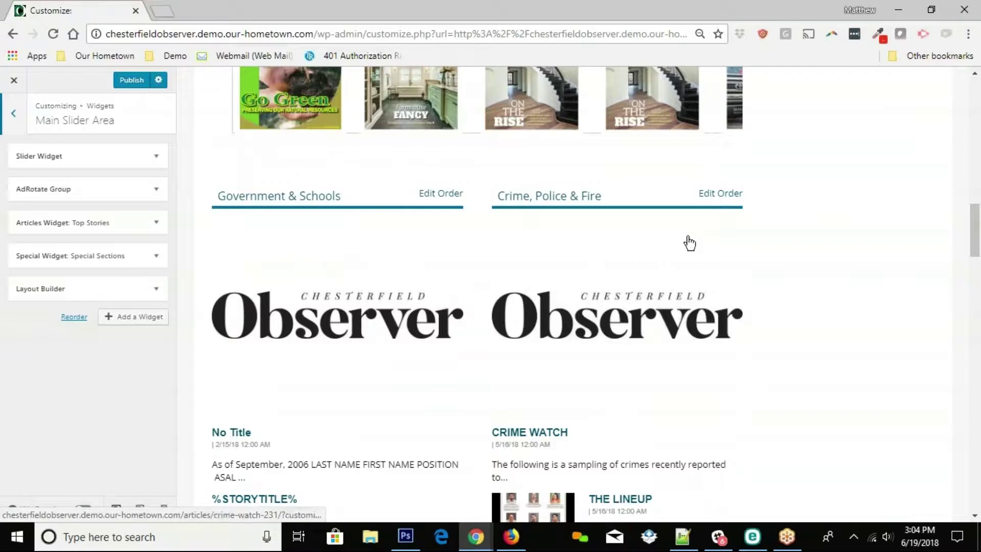
{"action": "scroll", "coordinate": [474, 361], "scroll_direction": "down", "scroll_amount": 7}
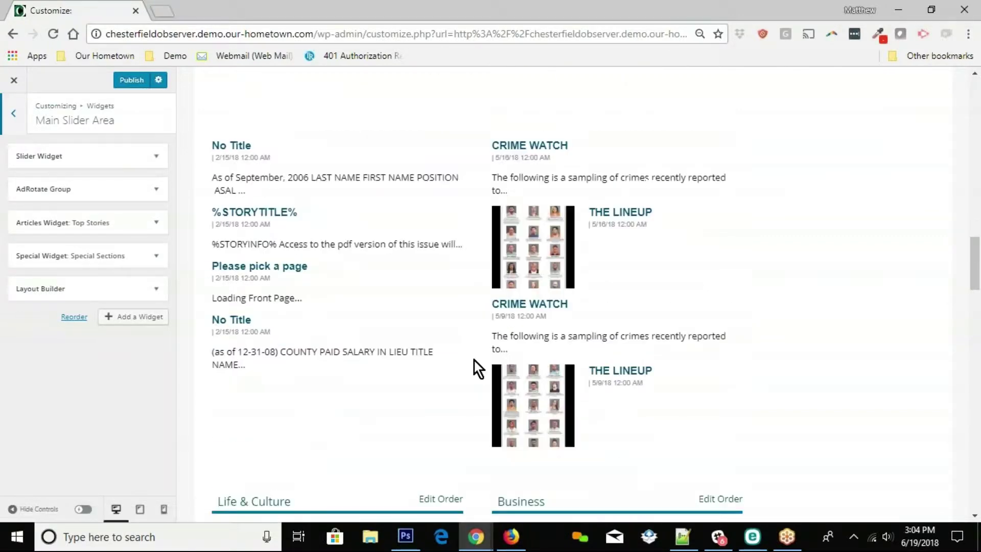
{"action": "scroll", "coordinate": [501, 388], "scroll_direction": "up", "scroll_amount": 3}
{"action": "scroll", "coordinate": [501, 388], "scroll_direction": "up", "scroll_amount": 5}
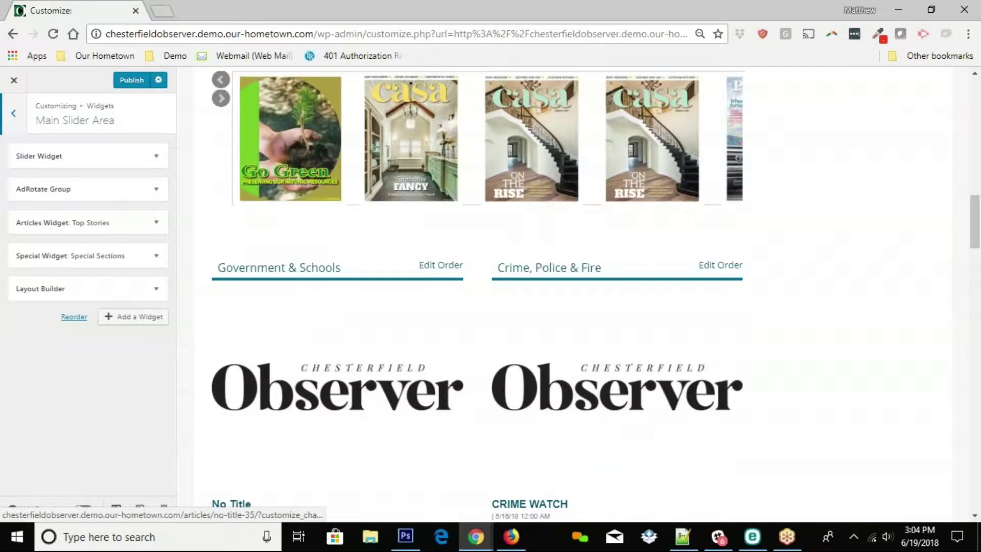
{"action": "scroll", "coordinate": [347, 394], "scroll_direction": "up", "scroll_amount": 3}
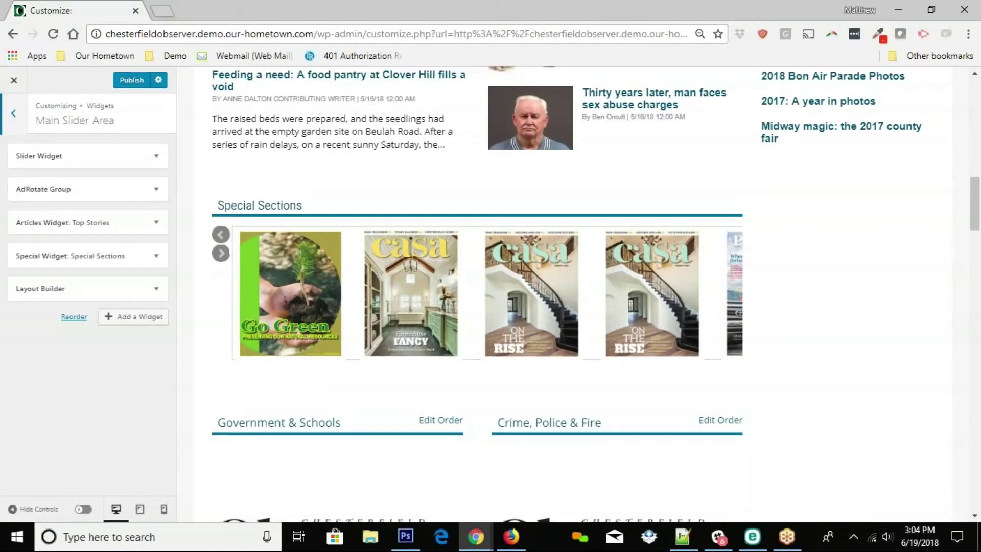
{"action": "scroll", "coordinate": [347, 390], "scroll_direction": "up", "scroll_amount": 13}
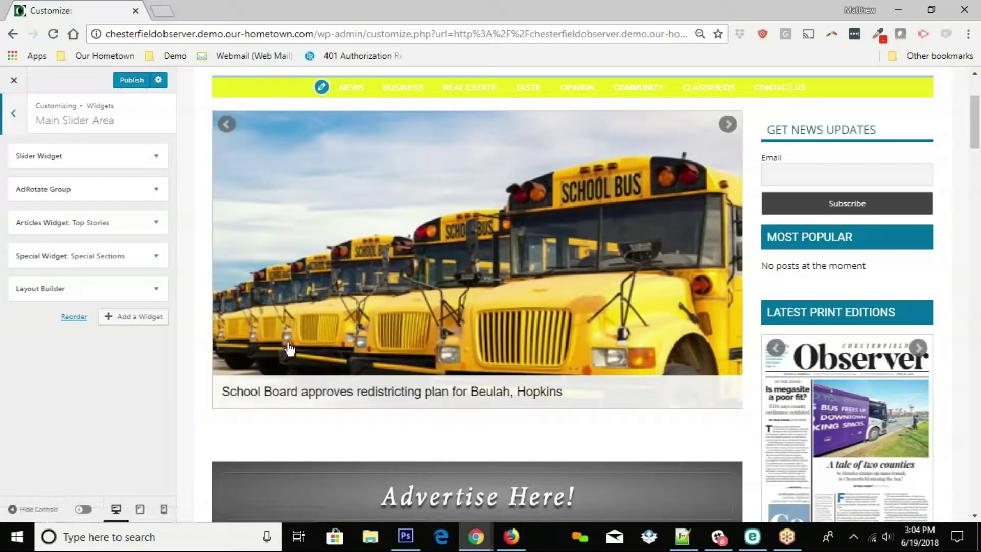
{"action": "scroll", "coordinate": [443, 303], "scroll_direction": "up", "scroll_amount": 3}
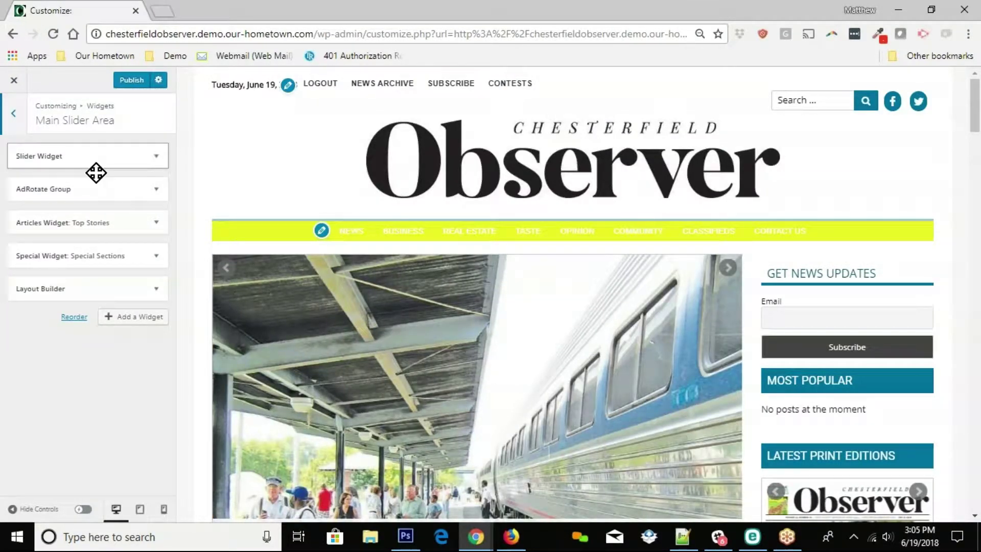
{"action": "mouse_move", "coordinate": [96, 172]}
{"action": "left_mouse_down"}
{"action": "mouse_move", "coordinate": [97, 213]}
{"action": "mouse_move", "coordinate": [97, 153]}
{"action": "left_mouse_up"}
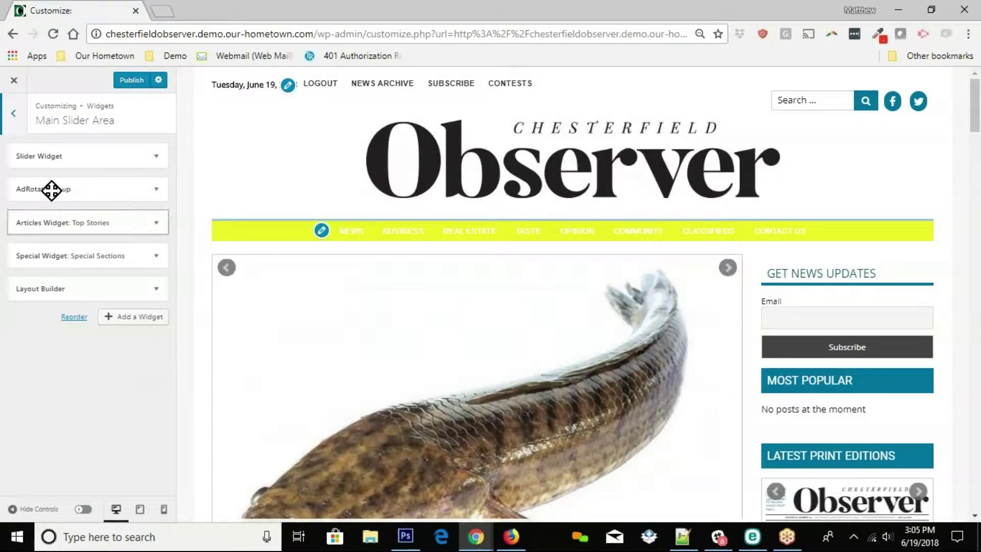
Add an AdRotate Advert widget to the Main Slider Area and inspect its output above the footer in the preview.
{"action": "left_click", "coordinate": [145, 321]}
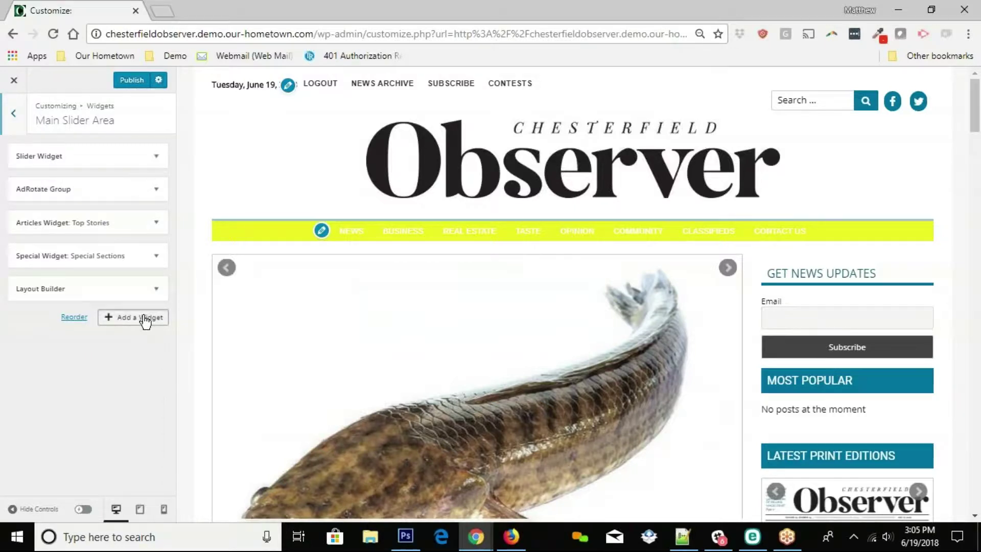
{"action": "left_click", "coordinate": [146, 319]}
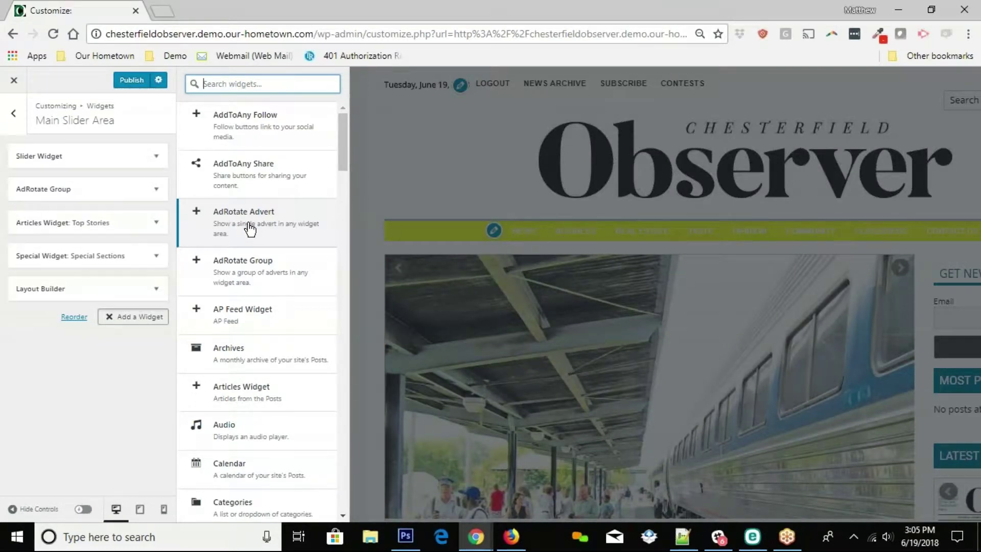
{"action": "left_click", "coordinate": [250, 229]}
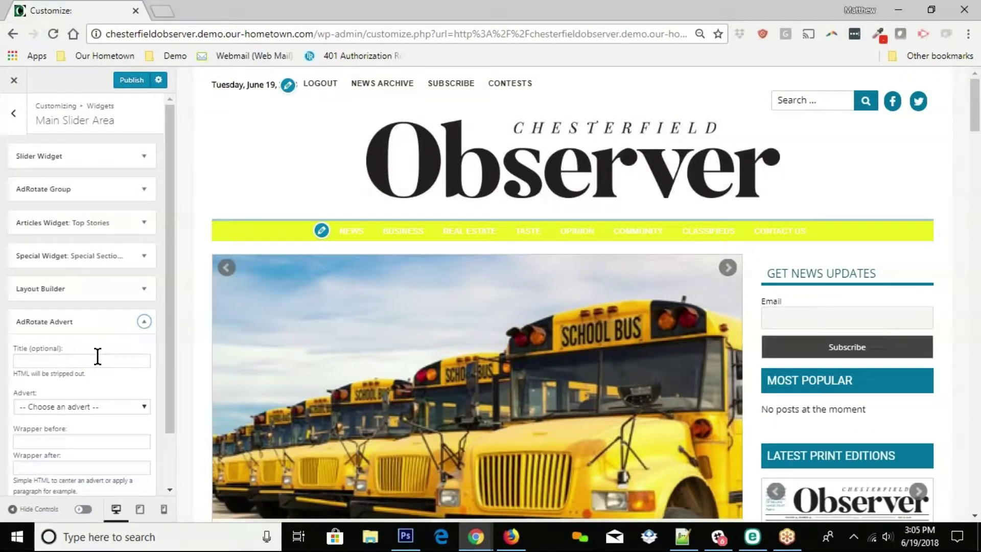
{"action": "scroll", "coordinate": [98, 356], "scroll_direction": "down", "scroll_amount": 1}
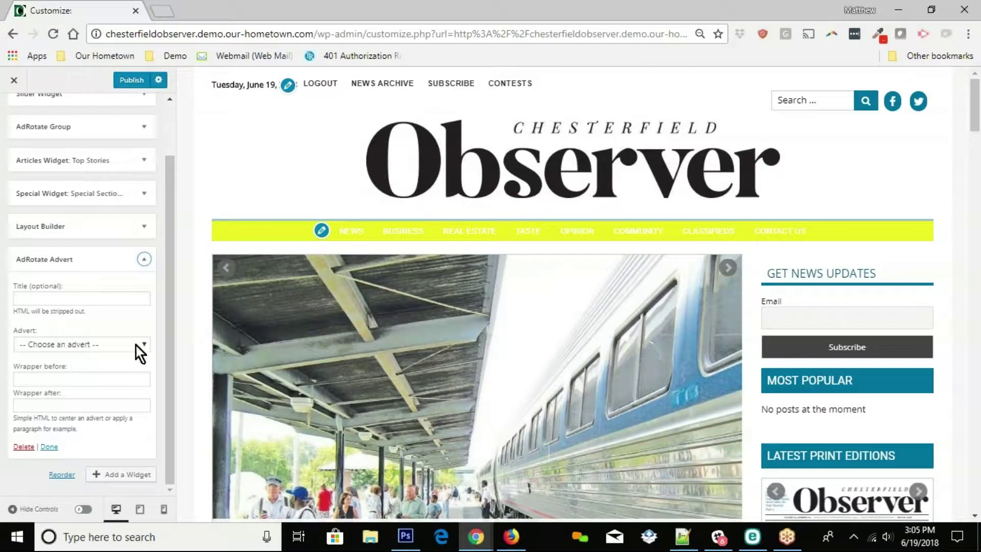
{"action": "scroll", "coordinate": [201, 372], "scroll_direction": "down", "scroll_amount": 15}
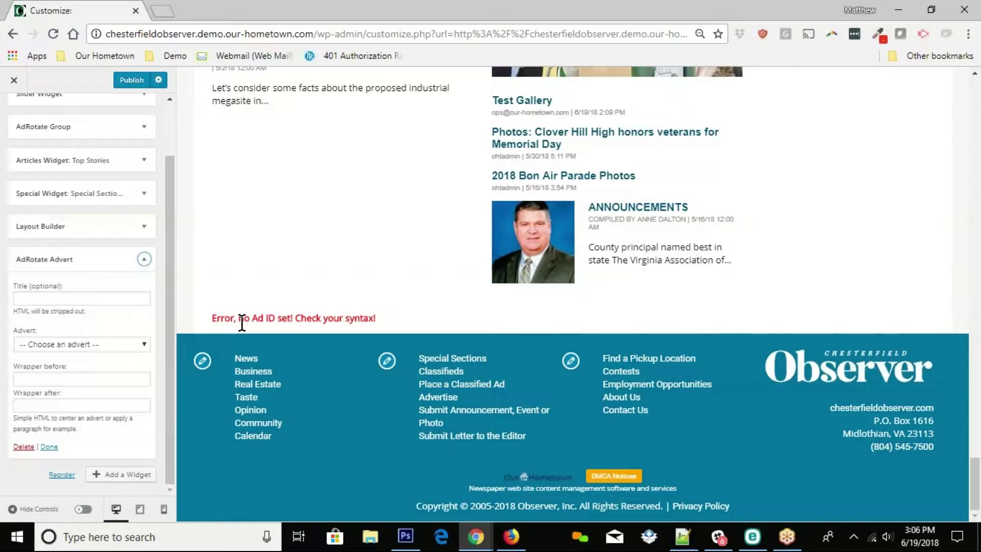
{"action": "left_click_drag", "start_coordinate": [218, 321], "coordinate": [390, 314]}
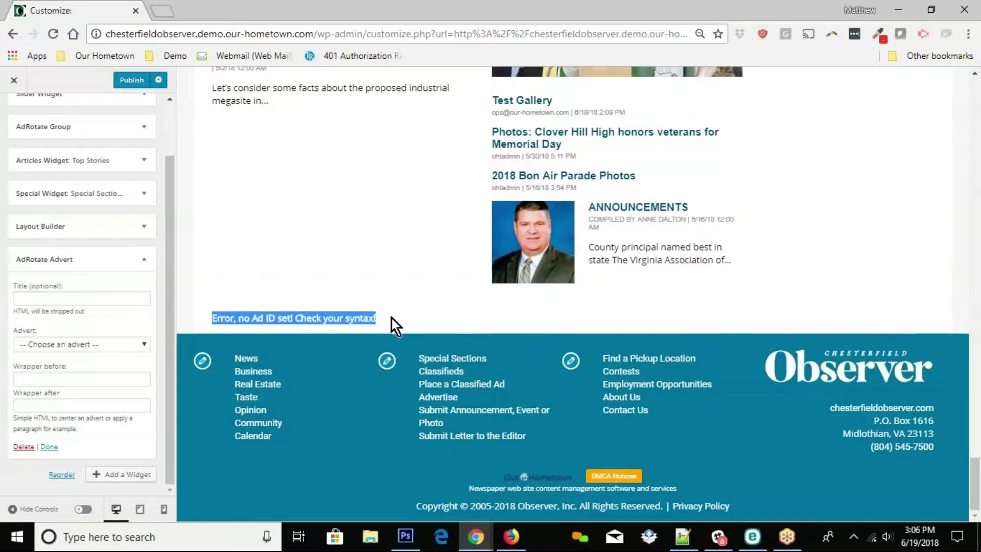
{"action": "left_click", "coordinate": [391, 317]}
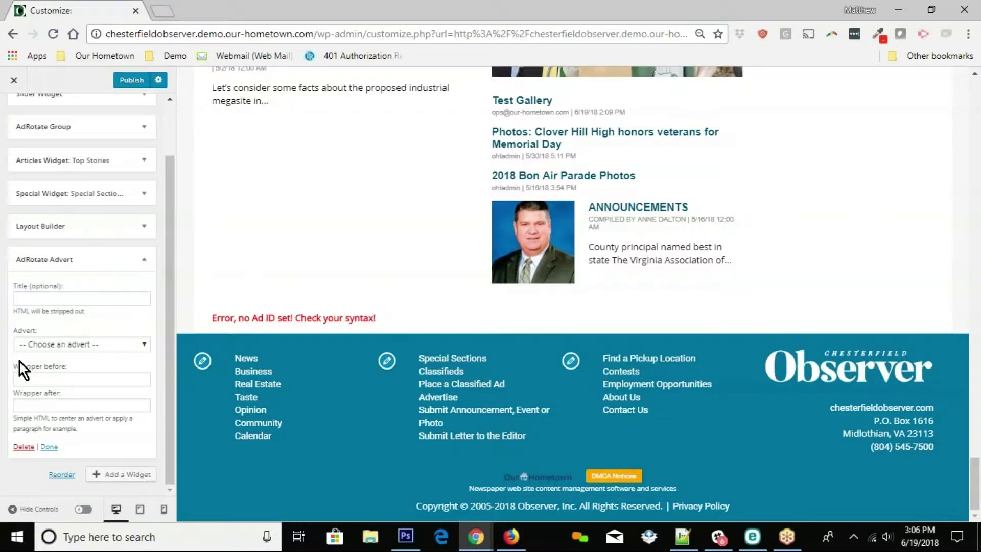
Try the advert 5 - europa market in the AdRotate Advert widget, switch it to 3 - Large Sample Ad and collapse the widget.
{"action": "left_click", "coordinate": [23, 344]}
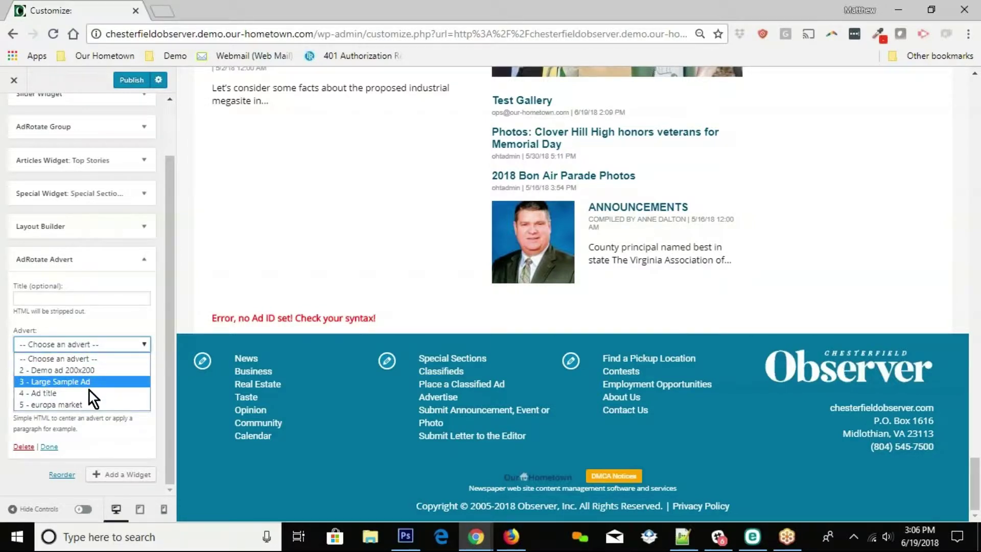
{"action": "left_click", "coordinate": [82, 404]}
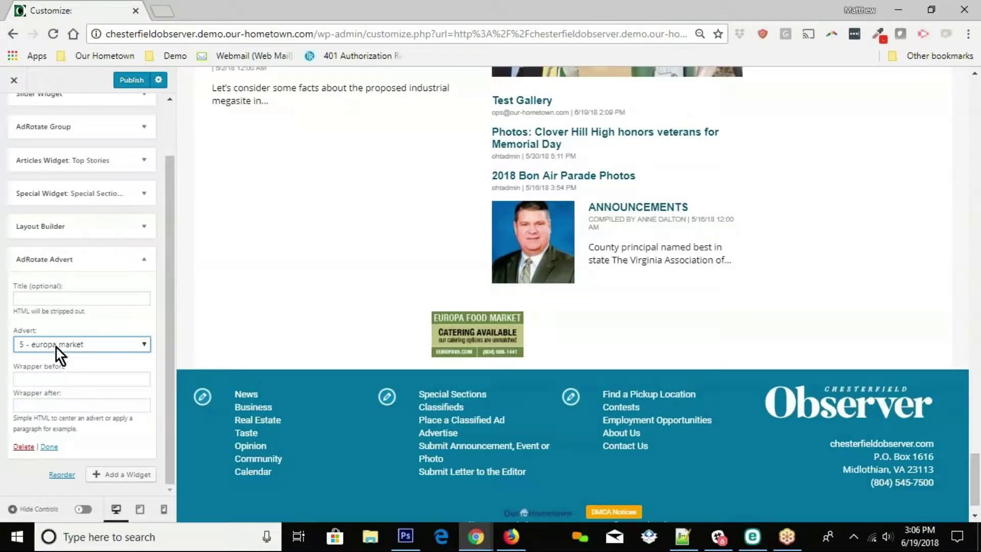
{"action": "left_click", "coordinate": [57, 342]}
{"action": "left_click", "coordinate": [67, 383]}
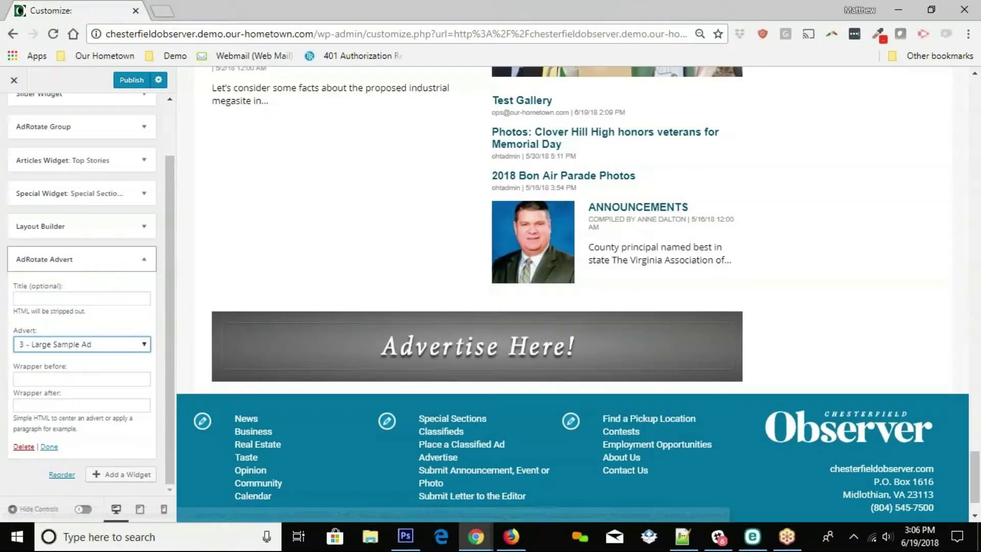
{"action": "left_click", "coordinate": [144, 261]}
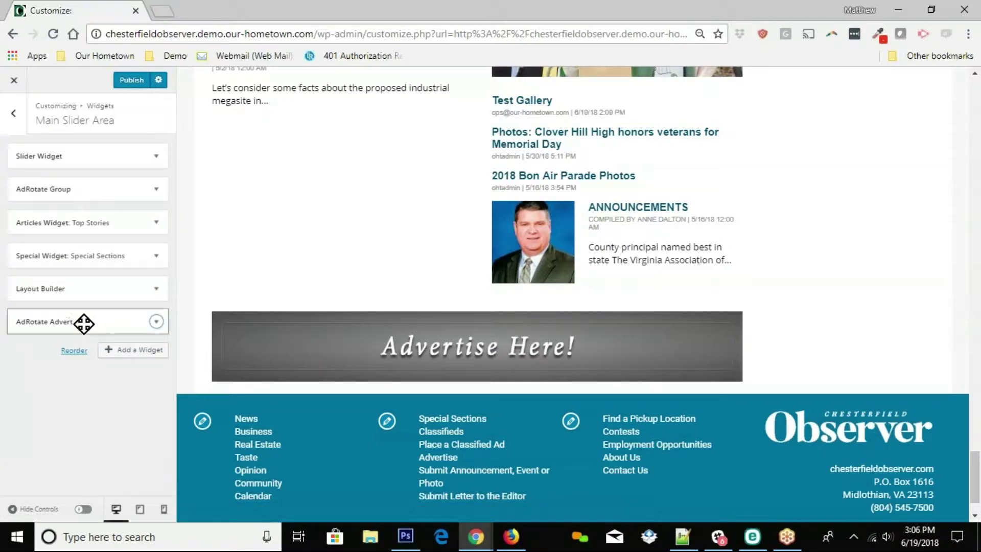
Move the AdRotate Advert widget above the Slider Widget and check the banner's new position in the preview.
{"action": "left_click_drag", "start_coordinate": [83, 322], "coordinate": [115, 156]}
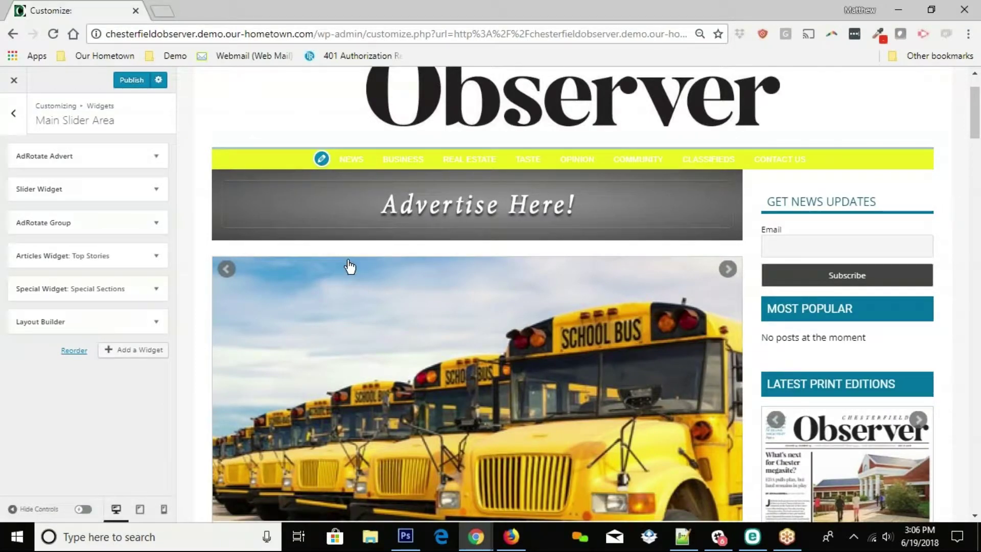
{"action": "scroll", "coordinate": [350, 267], "scroll_direction": "down", "scroll_amount": 3}
{"action": "scroll", "coordinate": [531, 226], "scroll_direction": "up", "scroll_amount": 3}
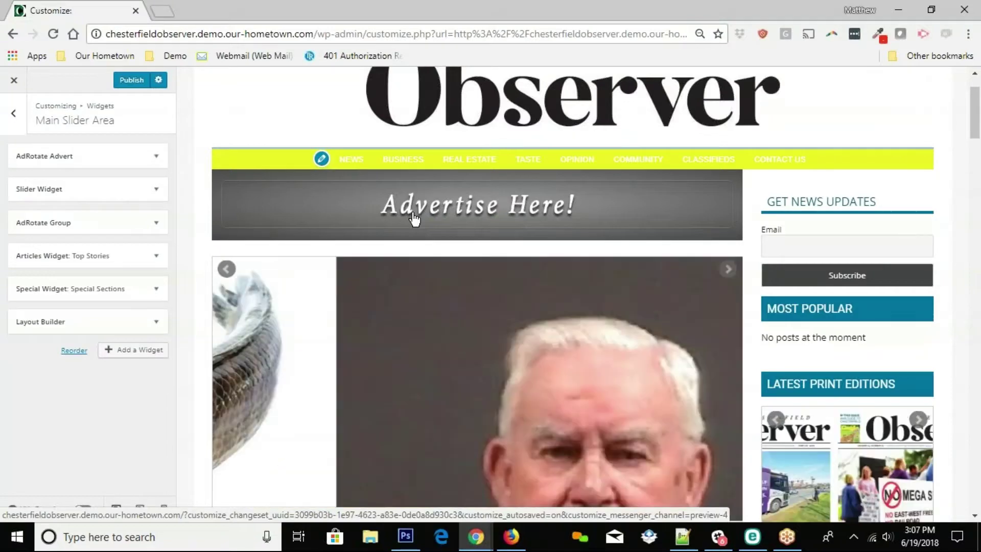
{"action": "scroll", "coordinate": [432, 326], "scroll_direction": "up", "scroll_amount": 2}
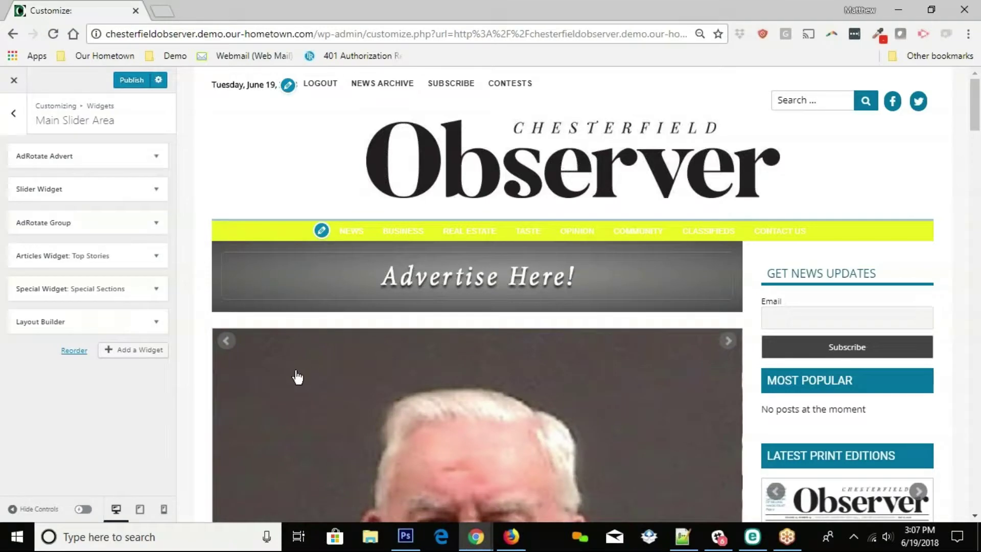
Open the Top Stories Articles Widget's settings and examine its article layout options alongside the Top Stories block in the preview.
{"action": "scroll", "coordinate": [296, 378], "scroll_direction": "down", "scroll_amount": 7}
{"action": "scroll", "coordinate": [296, 378], "scroll_direction": "up", "scroll_amount": 3}
{"action": "scroll", "coordinate": [291, 377], "scroll_direction": "down", "scroll_amount": 1}
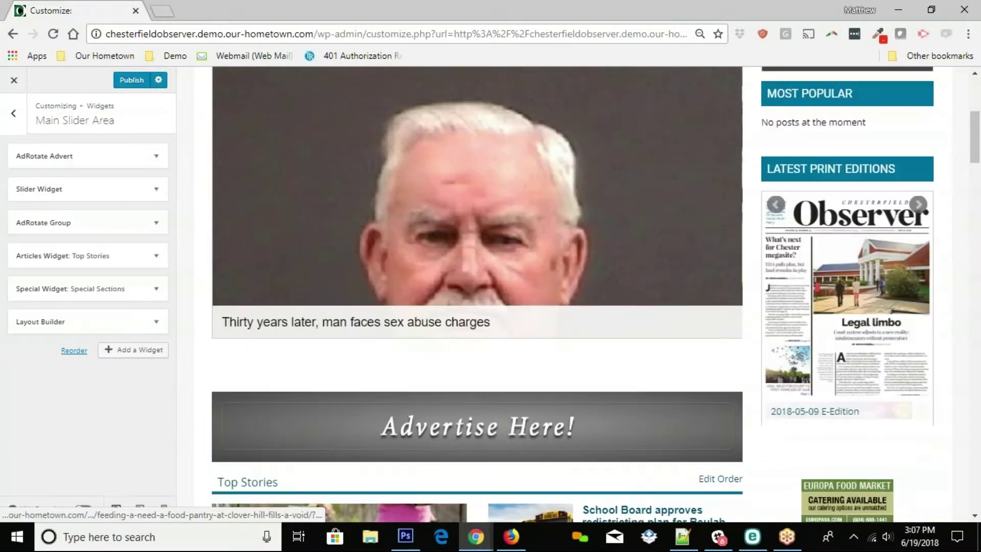
{"action": "scroll", "coordinate": [286, 381], "scroll_direction": "up", "scroll_amount": 1}
{"action": "scroll", "coordinate": [260, 388], "scroll_direction": "down", "scroll_amount": 9}
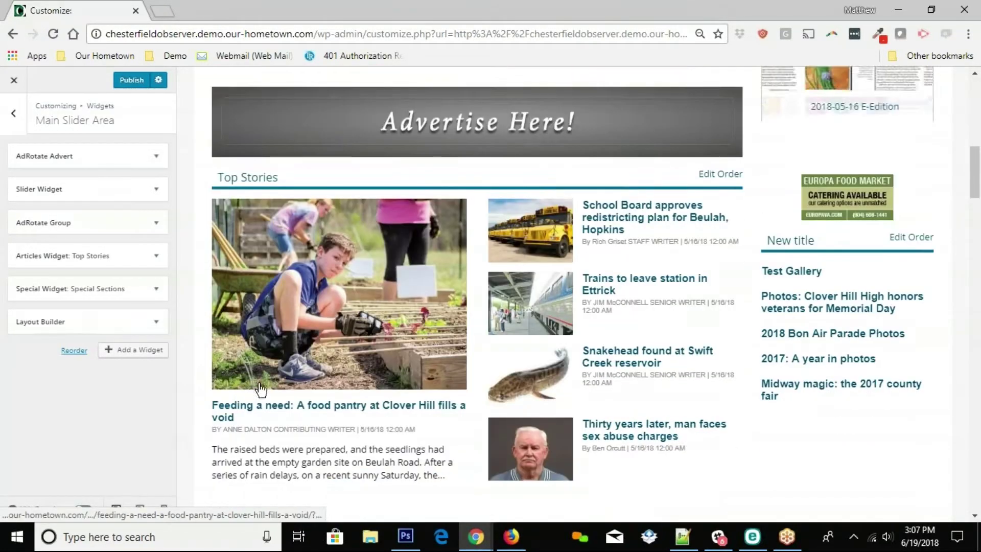
{"action": "scroll", "coordinate": [260, 388], "scroll_direction": "up", "scroll_amount": 1}
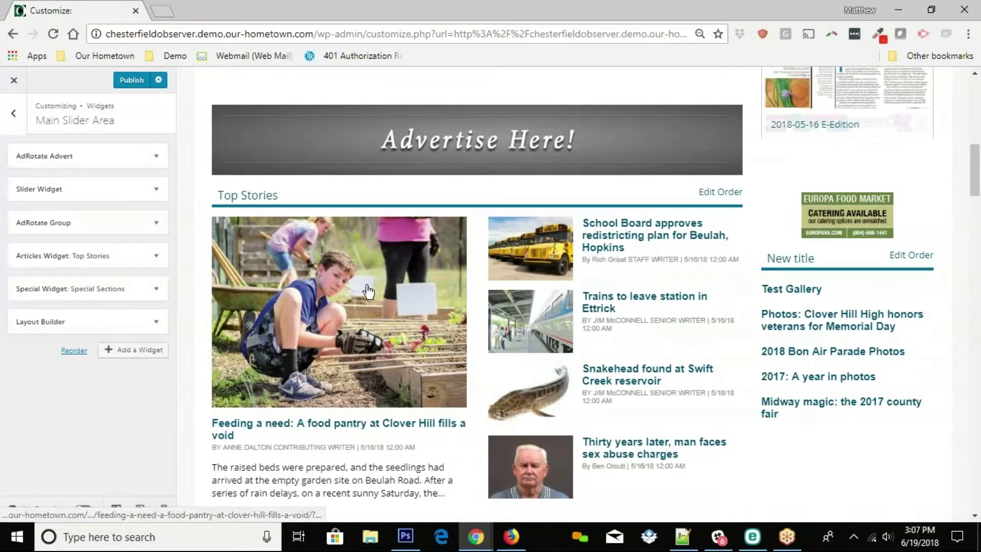
{"action": "left_click", "coordinate": [110, 261]}
{"action": "scroll", "coordinate": [77, 301], "scroll_direction": "down", "scroll_amount": 5}
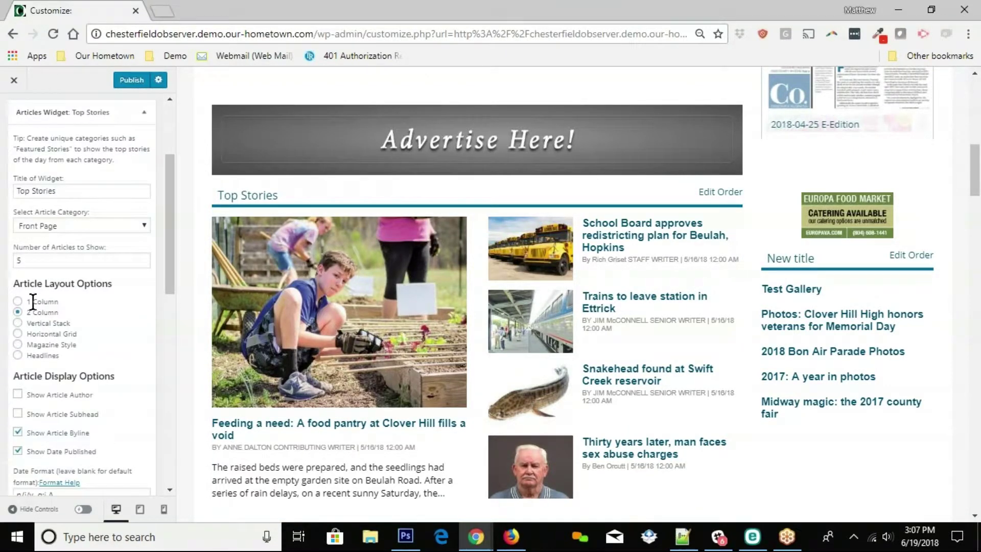
{"action": "triple_click", "coordinate": [103, 285]}
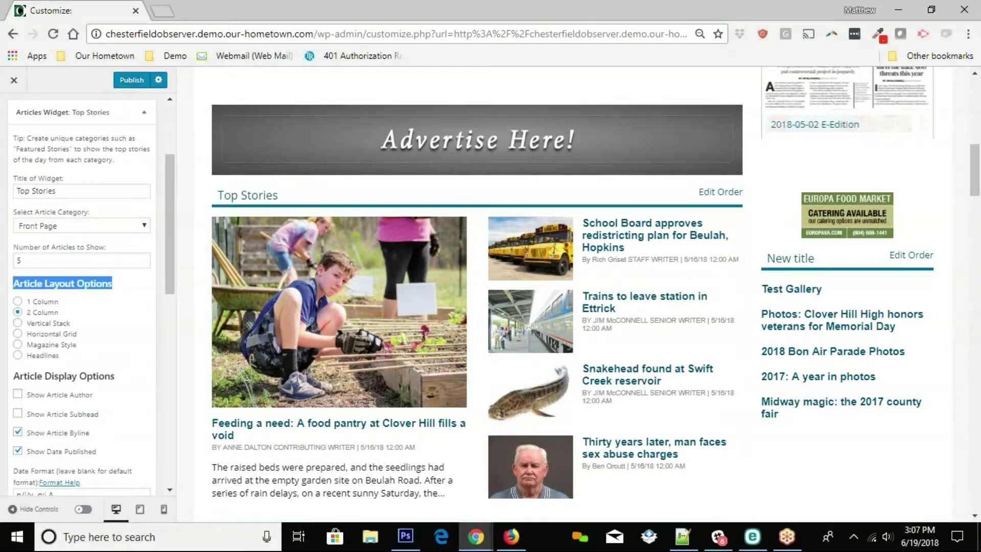
{"action": "left_click", "coordinate": [58, 306]}
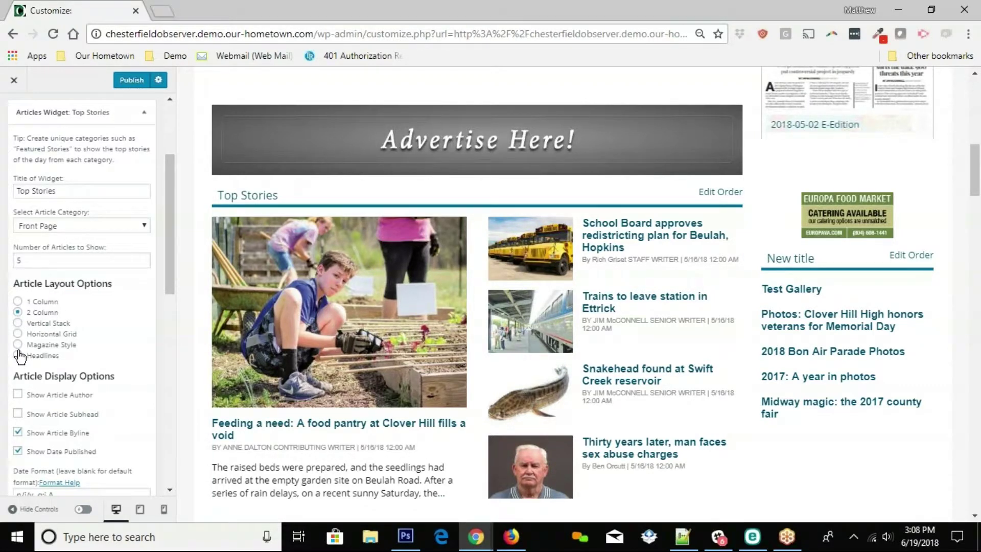
Try the Magazine Style article layout for the Top Stories widget and review the block in the preview.
{"action": "left_click", "coordinate": [17, 345]}
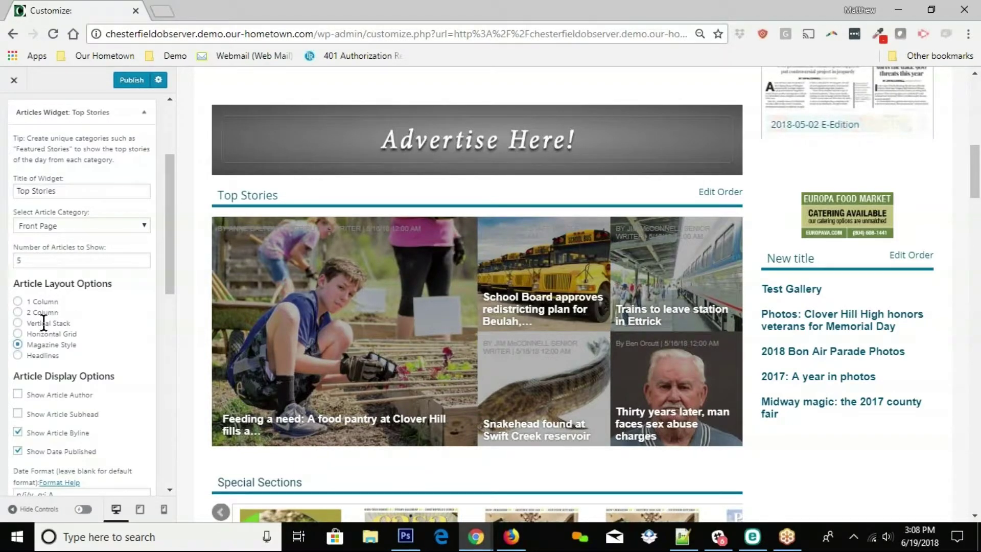
{"action": "scroll", "coordinate": [299, 352], "scroll_direction": "down", "scroll_amount": 10}
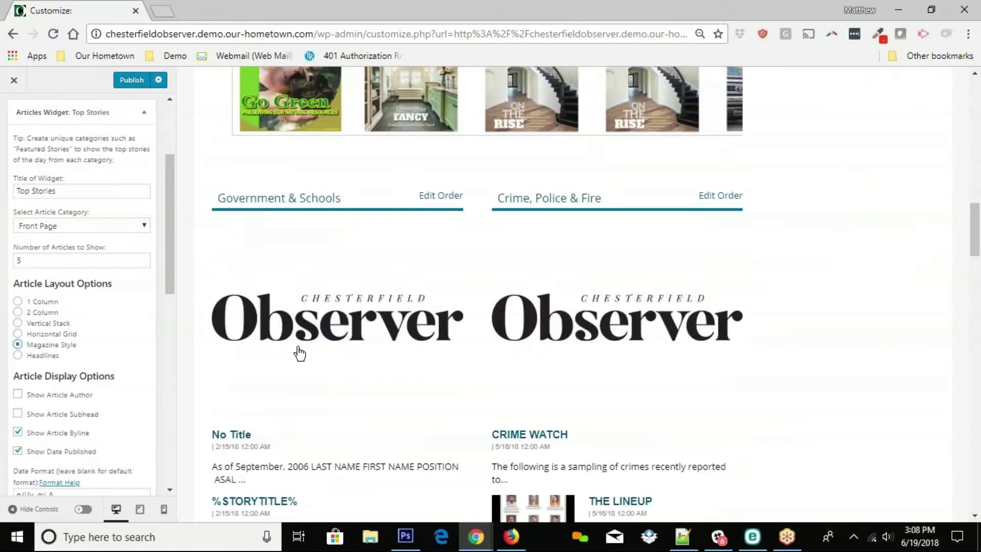
{"action": "scroll", "coordinate": [296, 358], "scroll_direction": "up", "scroll_amount": 6}
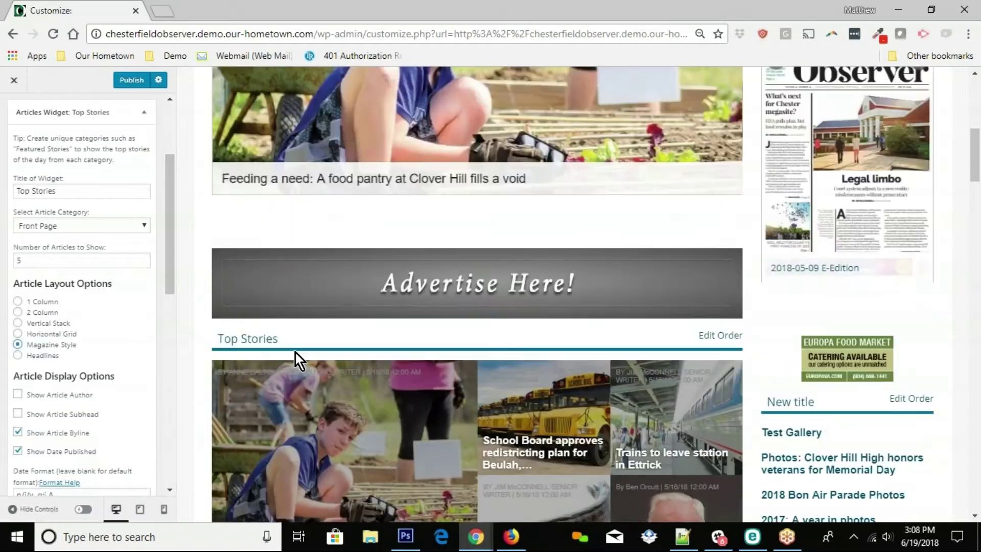
{"action": "scroll", "coordinate": [296, 358], "scroll_direction": "down", "scroll_amount": 4}
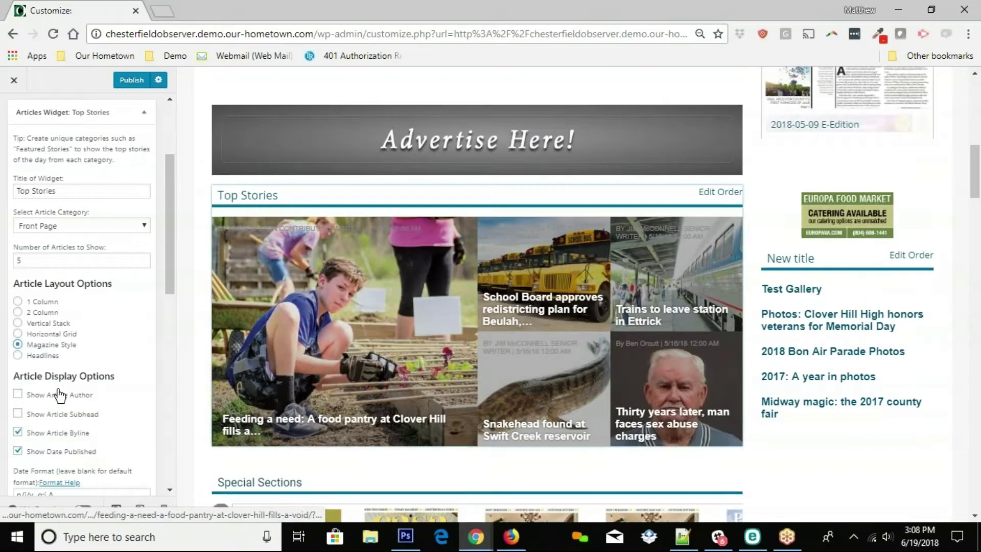
Switch the Top Stories layout to Horizontal Grid, trying 6 articles before setting the number of articles to show to 3.
{"action": "left_click", "coordinate": [18, 334]}
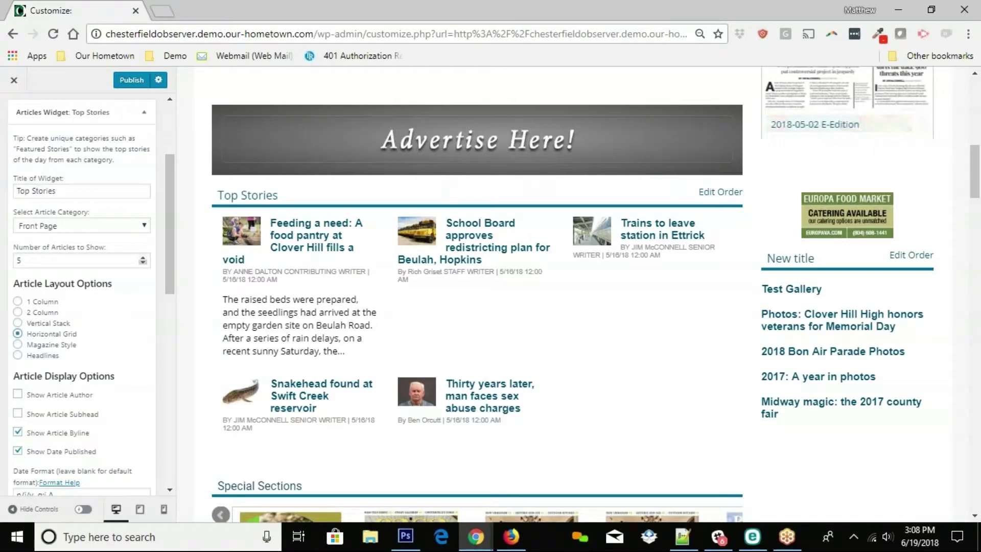
{"action": "double_click", "coordinate": [140, 260]}
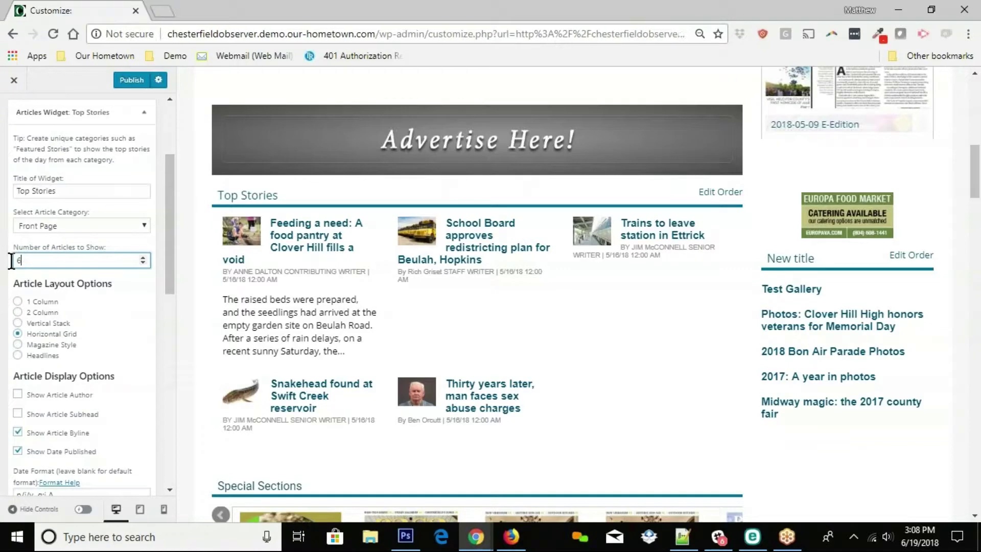
{"action": "scroll", "coordinate": [45, 262], "scroll_direction": "up", "scroll_amount": 1}
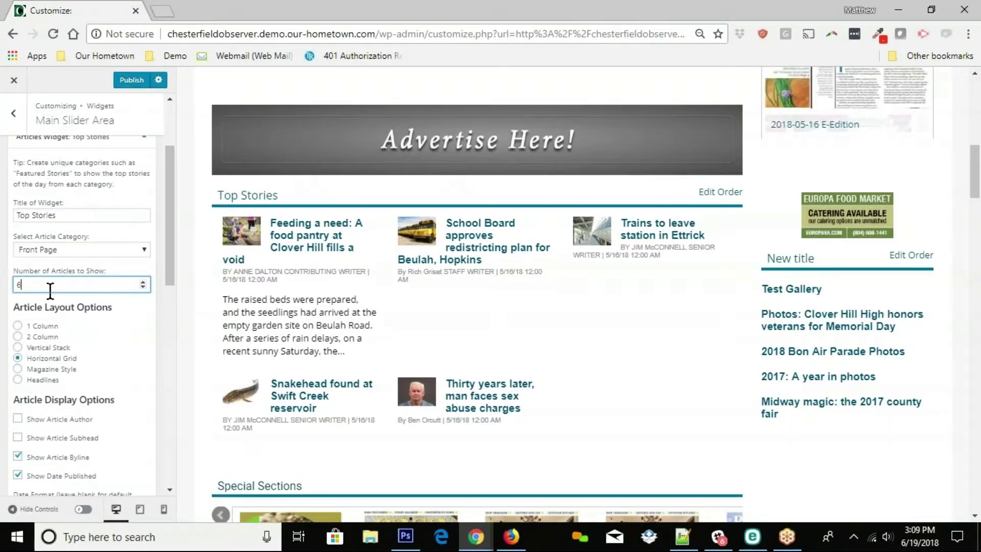
{"action": "left_click_drag", "start_coordinate": [42, 284], "coordinate": [18, 284]}
{"action": "type", "text": "3"}
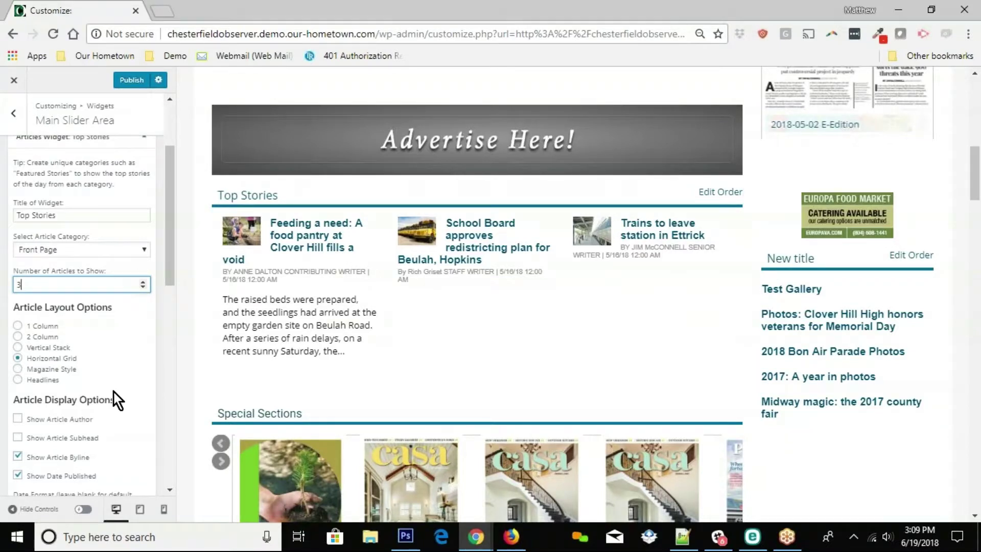
Try the Show Article Author display option on the Top Stories widget and switch it back off.
{"action": "scroll", "coordinate": [113, 391], "scroll_direction": "down", "scroll_amount": 4}
{"action": "scroll", "coordinate": [104, 327], "scroll_direction": "up", "scroll_amount": 2}
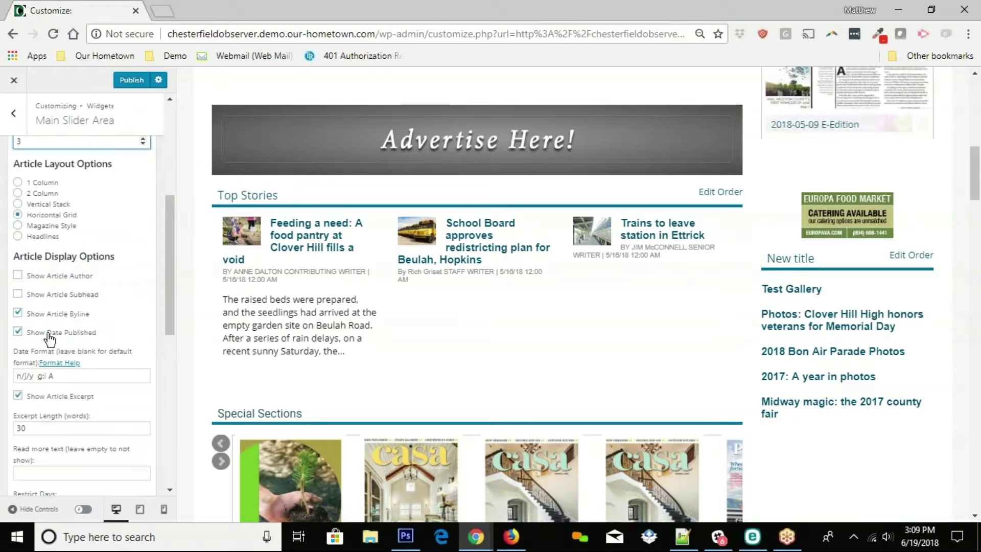
{"action": "left_click", "coordinate": [18, 276]}
{"action": "left_click", "coordinate": [31, 276]}
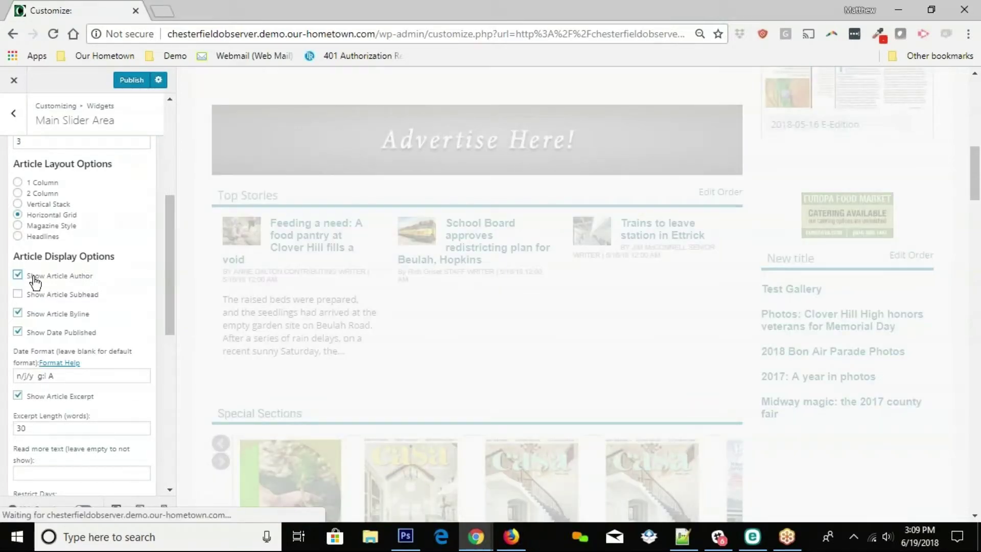
Set the Top Stories widget's excerpt length to 10 words.
{"action": "scroll", "coordinate": [41, 327], "scroll_direction": "down", "scroll_amount": 2}
{"action": "left_click", "coordinate": [49, 356]}
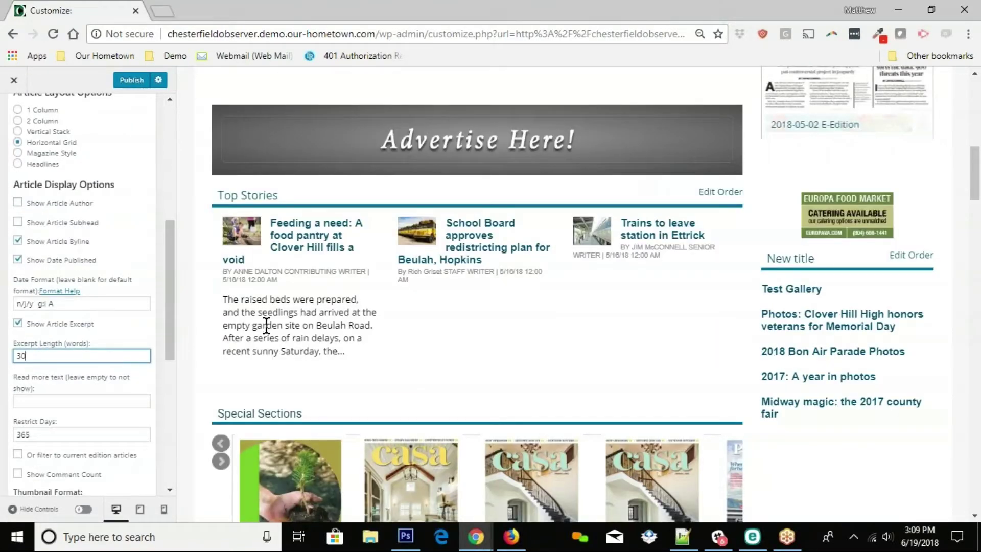
{"action": "double_click", "coordinate": [18, 356]}
{"action": "type", "text": "10"}
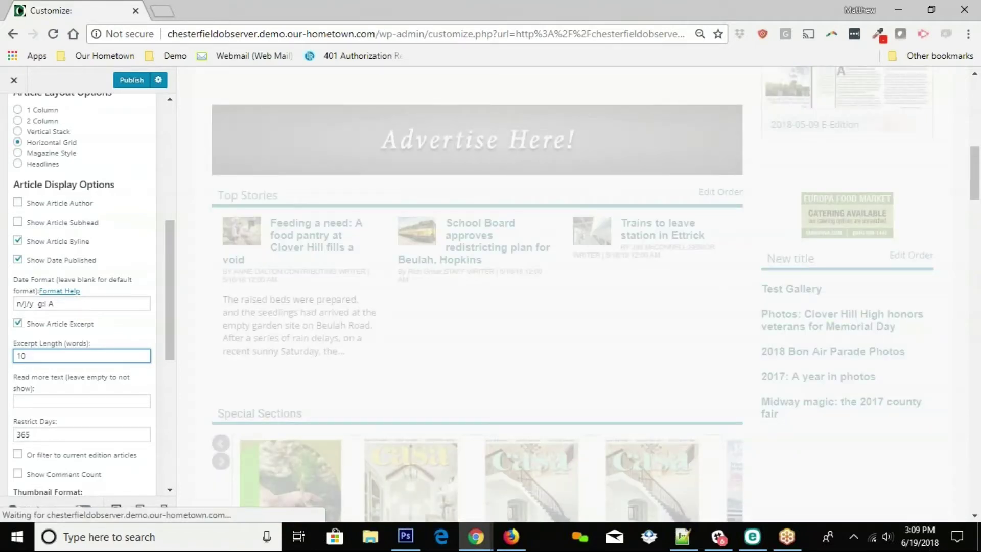
Set the Top Stories thumbnail position to Above Article, review the preview, and try Right of Article.
{"action": "scroll", "coordinate": [69, 384], "scroll_direction": "down", "scroll_amount": 4}
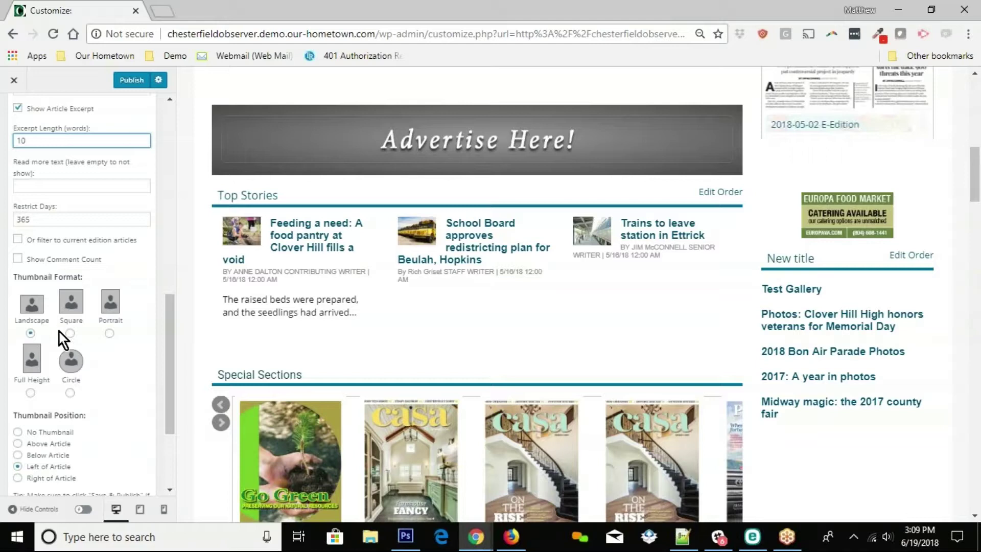
{"action": "scroll", "coordinate": [133, 399], "scroll_direction": "down", "scroll_amount": 3}
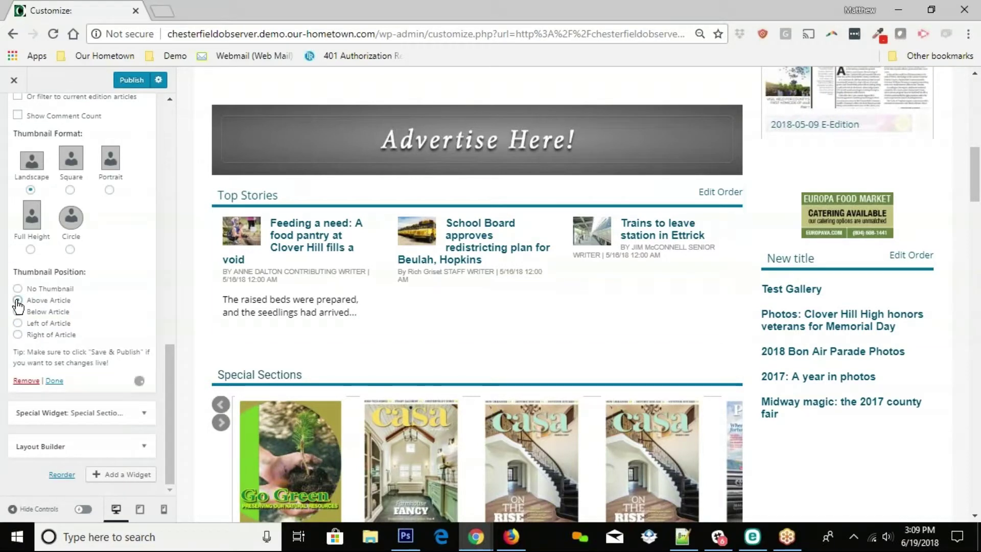
{"action": "left_click", "coordinate": [17, 300]}
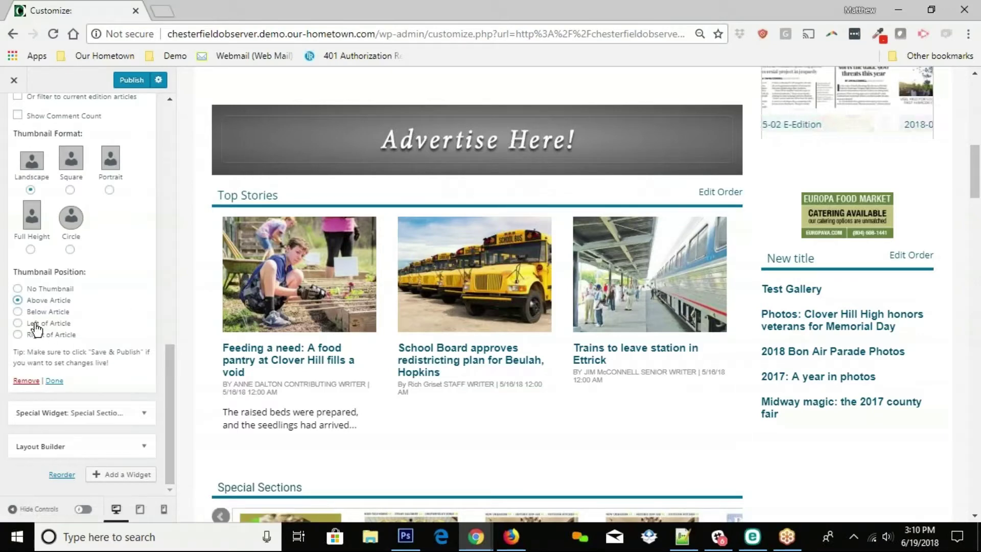
{"action": "left_click", "coordinate": [18, 335]}
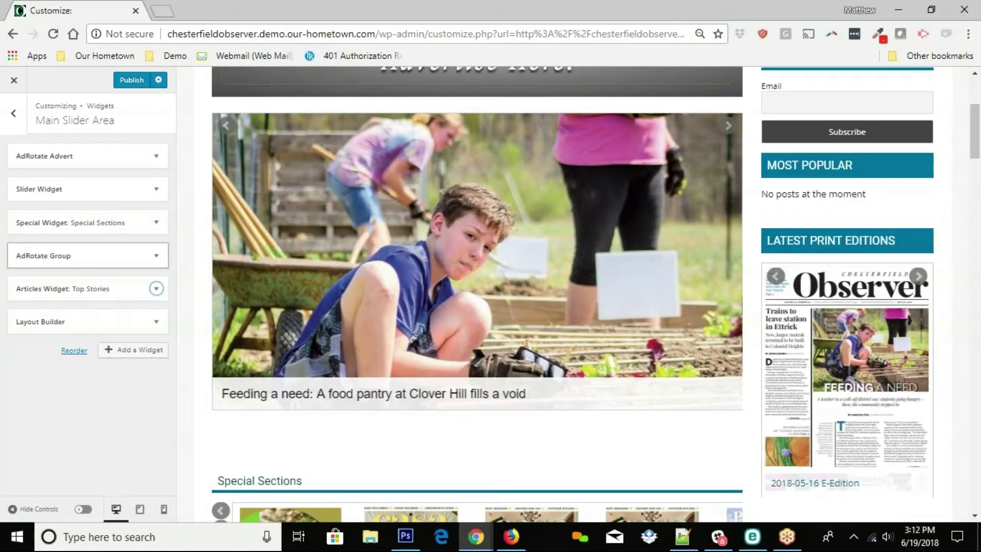
Open the Slider Widget's settings and examine its category, number of slides and slider style options.
{"action": "left_click", "coordinate": [94, 195]}
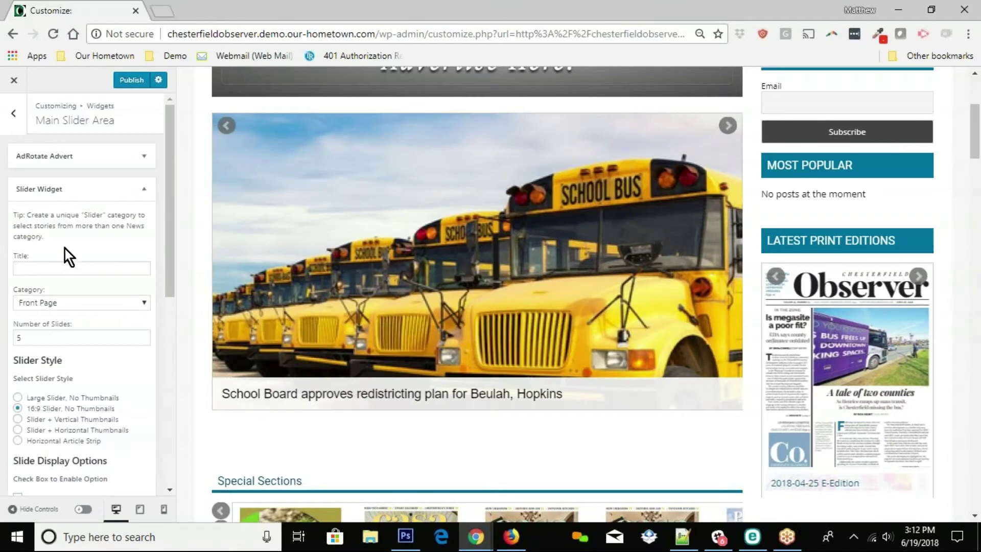
{"action": "left_click", "coordinate": [145, 189]}
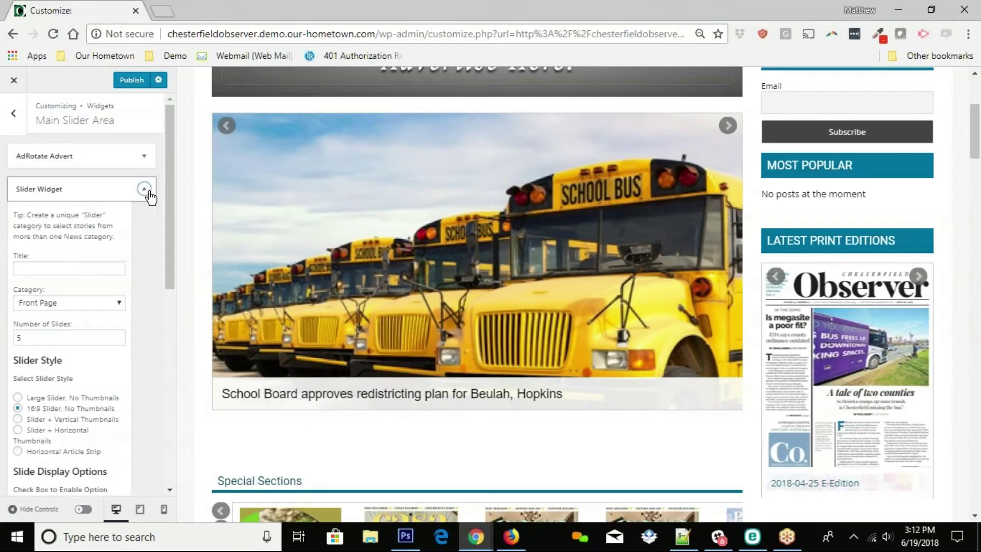
{"action": "left_click", "coordinate": [144, 189]}
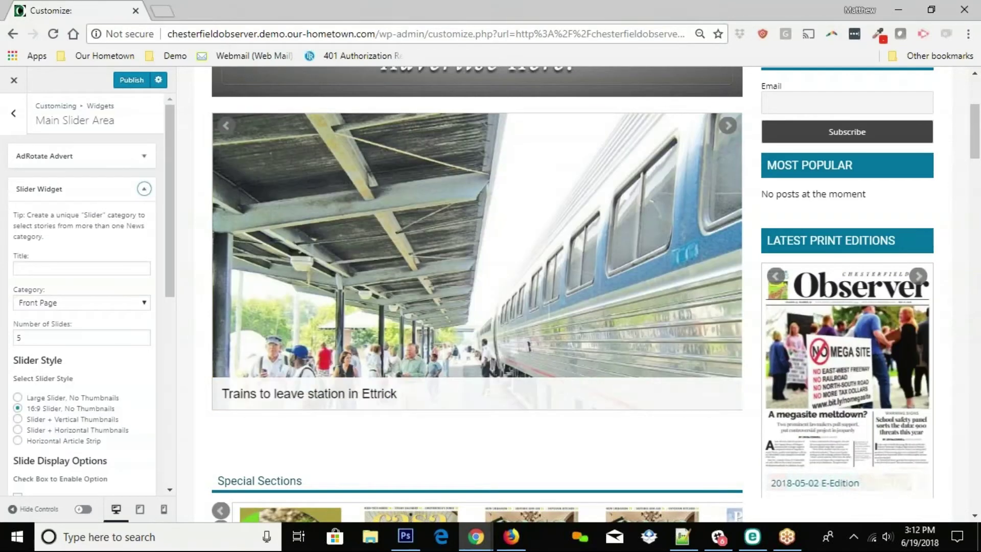
{"action": "scroll", "coordinate": [97, 343], "scroll_direction": "down", "scroll_amount": 1}
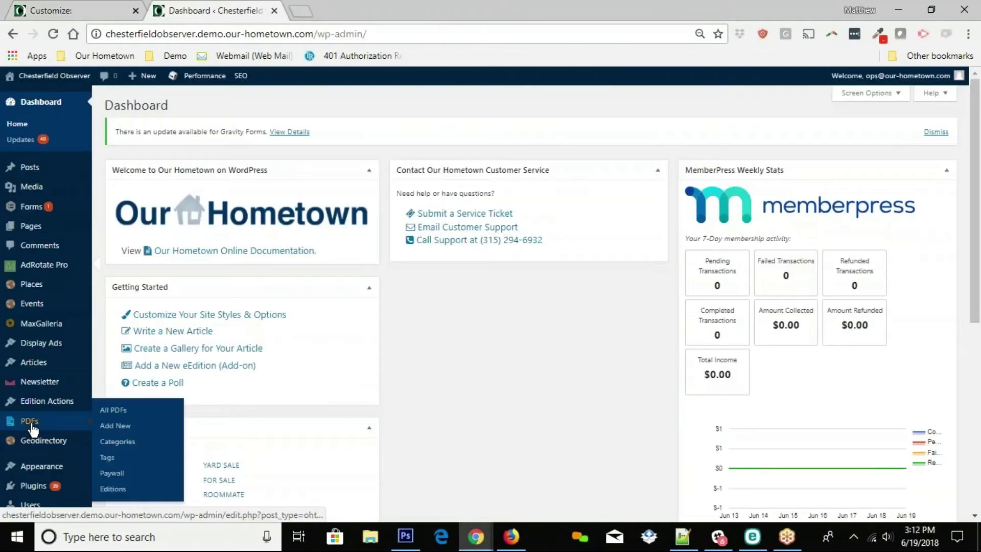
Add the 2018-05-16 E-Edition PDF to the Front Page category and update it.
{"action": "left_click", "coordinate": [31, 425]}
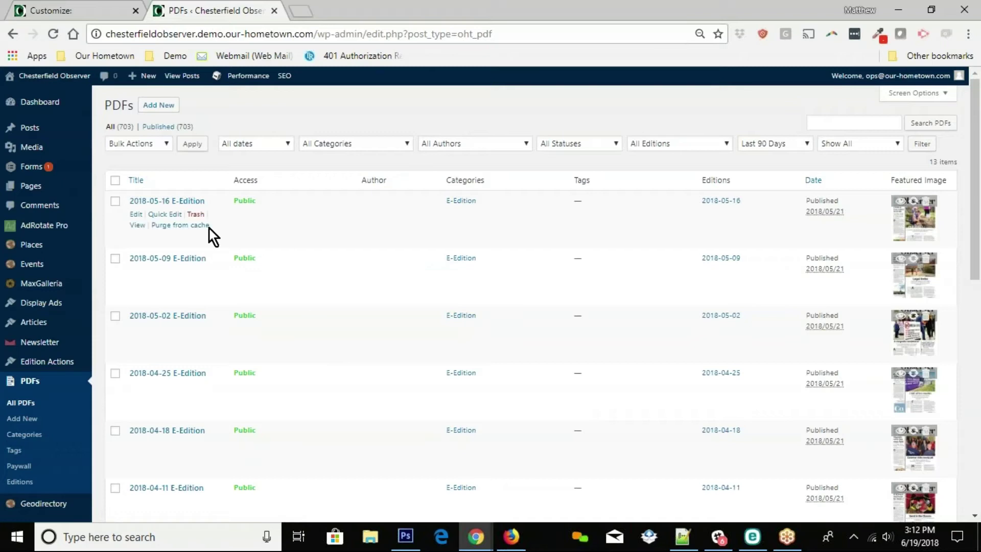
{"action": "left_click", "coordinate": [168, 202]}
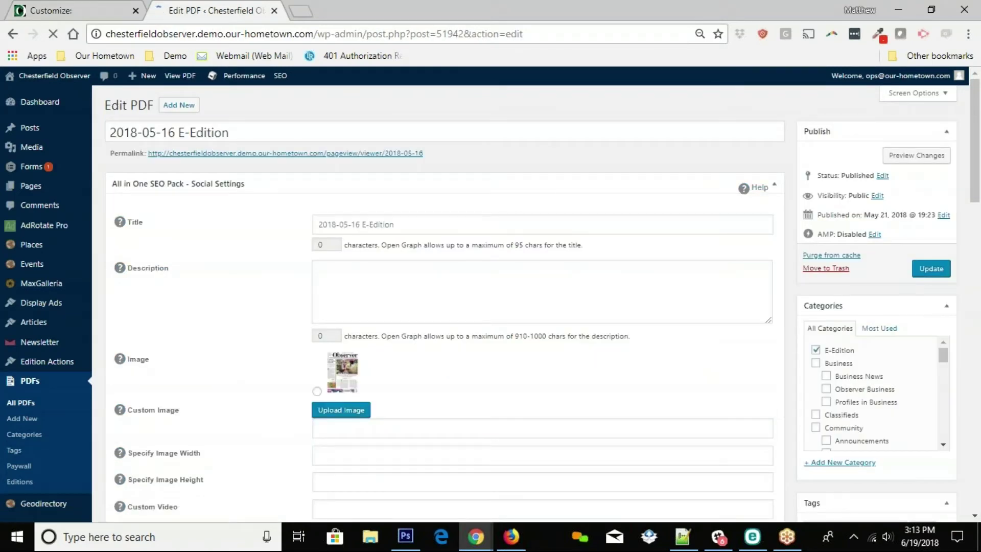
{"action": "scroll", "coordinate": [798, 400], "scroll_direction": "down", "scroll_amount": 2}
{"action": "scroll", "coordinate": [818, 327], "scroll_direction": "down", "scroll_amount": 4}
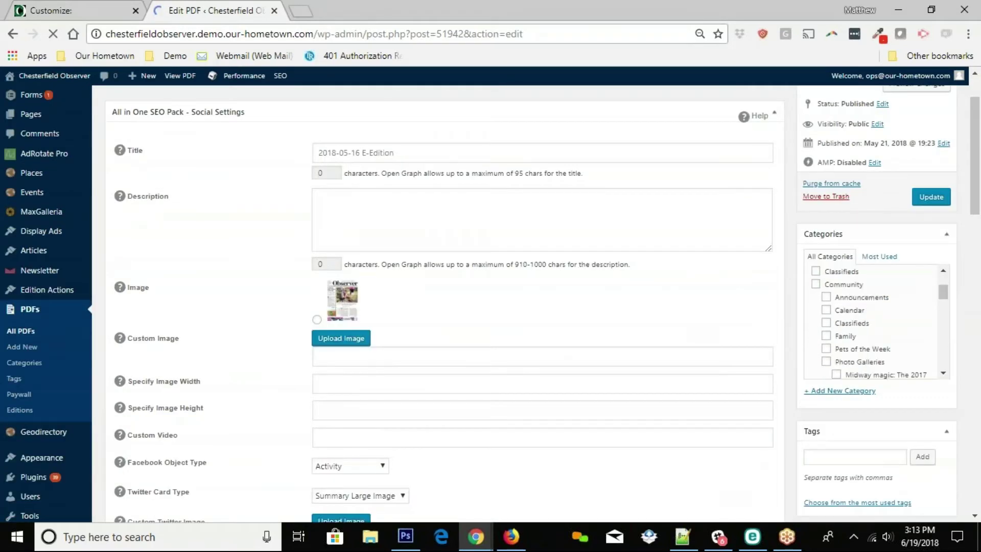
{"action": "left_click", "coordinate": [821, 357]}
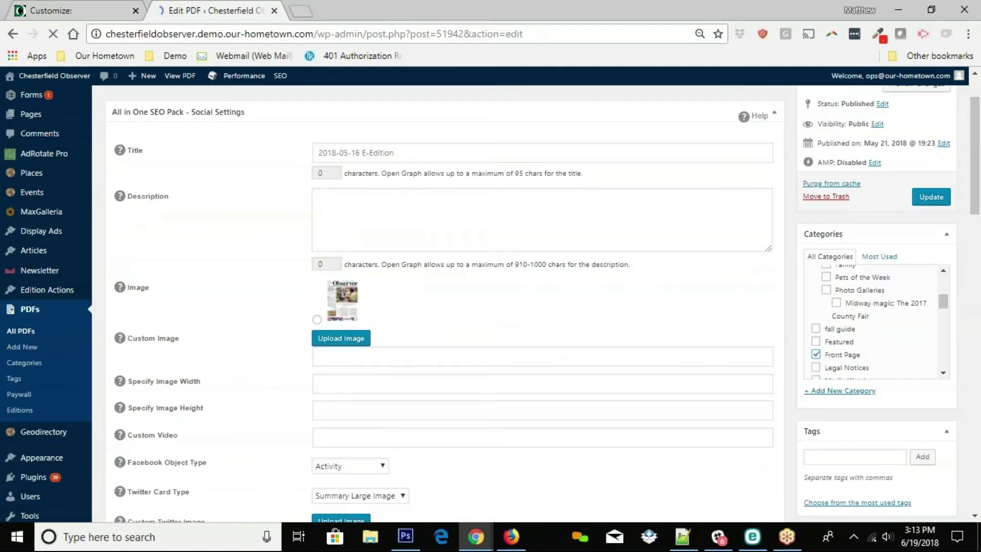
{"action": "left_click", "coordinate": [938, 202]}
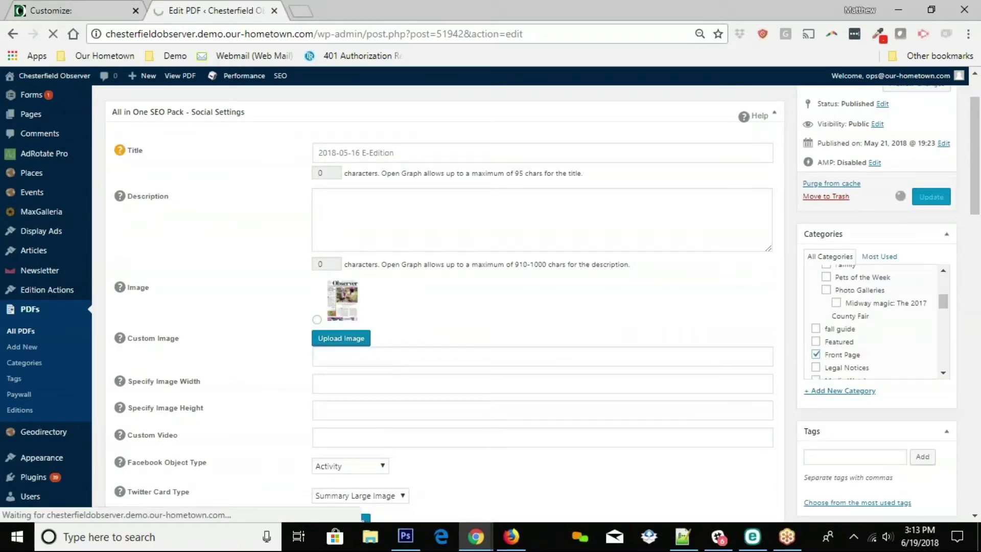
Open chesterfieldobserver.demo.our-hometown.com in a new tab and check the main slider and Top Stories block for the 2018-05-16 E-Edition.
{"action": "left_click", "coordinate": [302, 15]}
{"action": "type", "text": "http://chesterfieldobserver.demo.our-hometown.com"}
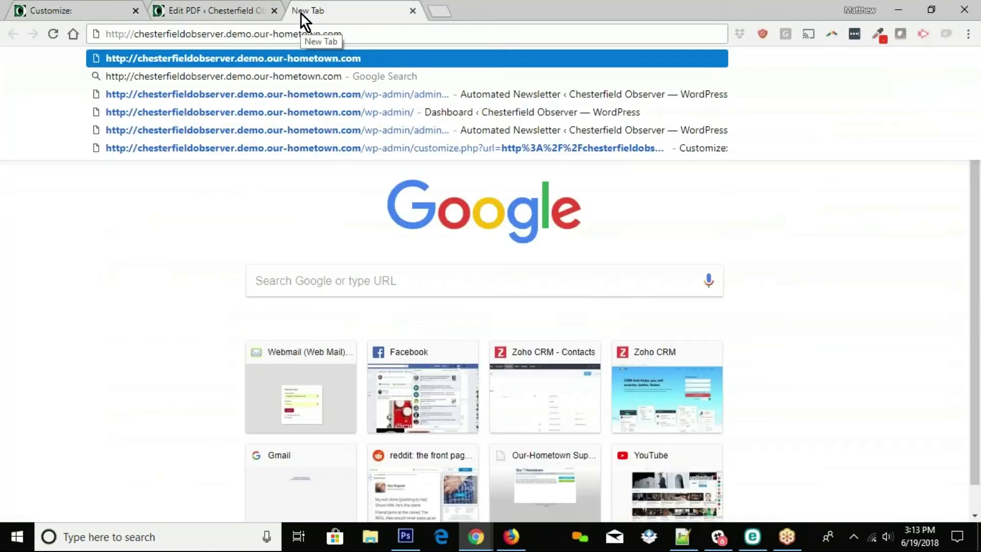
{"action": "key", "text": "Return"}
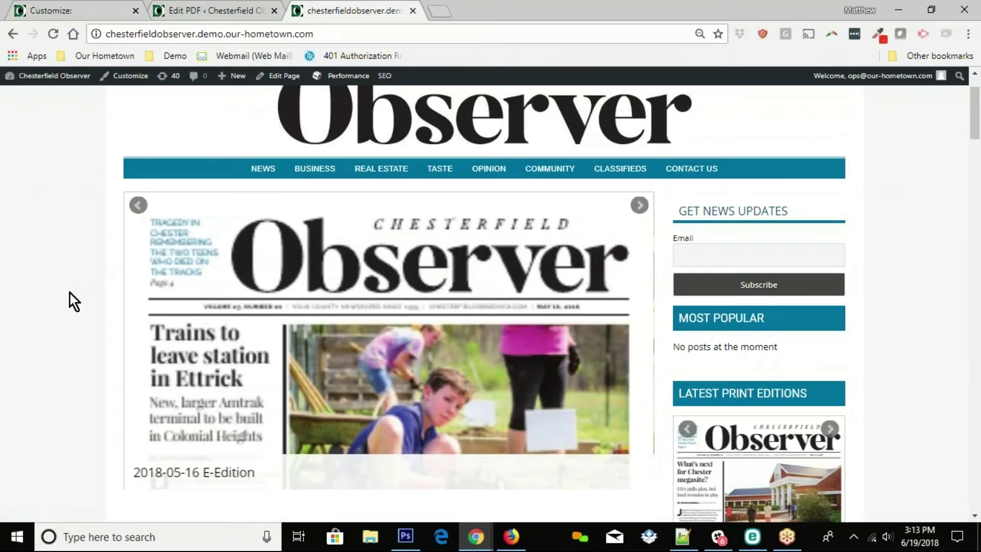
{"action": "scroll", "coordinate": [73, 300], "scroll_direction": "down", "scroll_amount": 1}
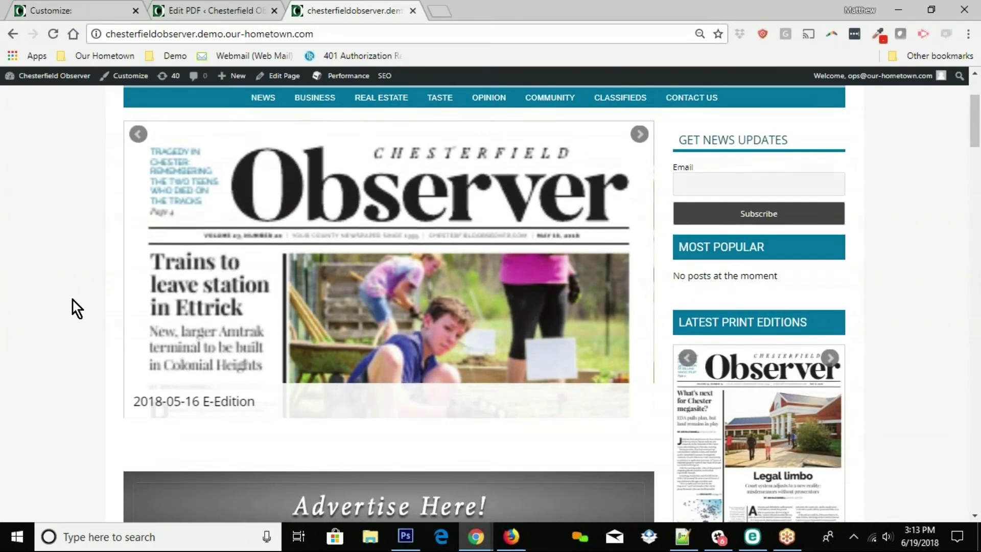
{"action": "scroll", "coordinate": [73, 300], "scroll_direction": "up", "scroll_amount": 1}
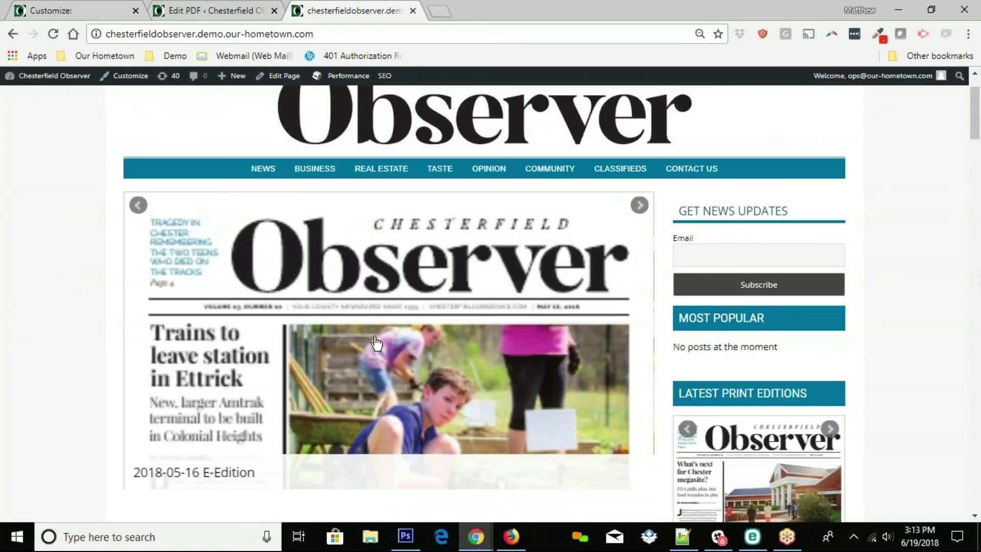
{"action": "scroll", "coordinate": [125, 377], "scroll_direction": "down", "scroll_amount": 2}
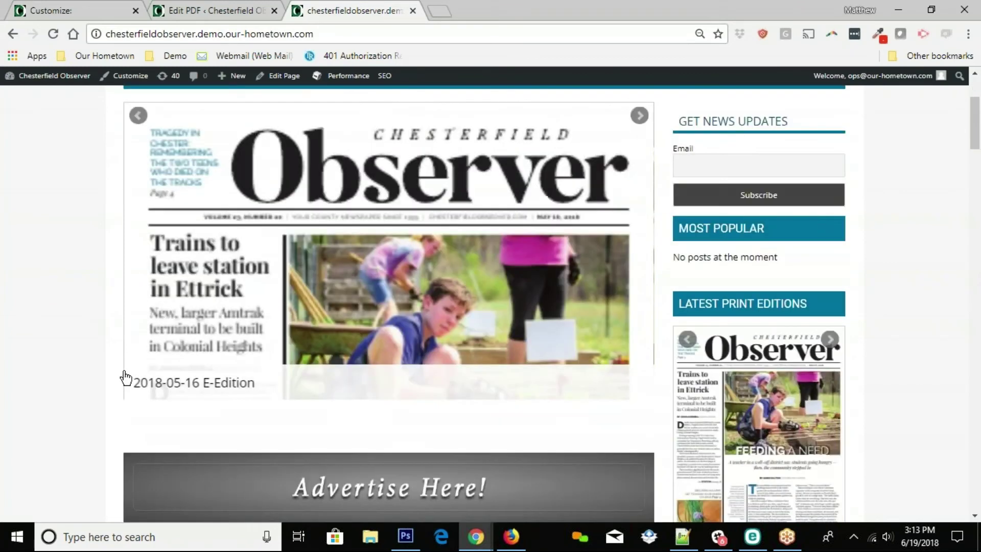
{"action": "scroll", "coordinate": [193, 322], "scroll_direction": "down", "scroll_amount": 2}
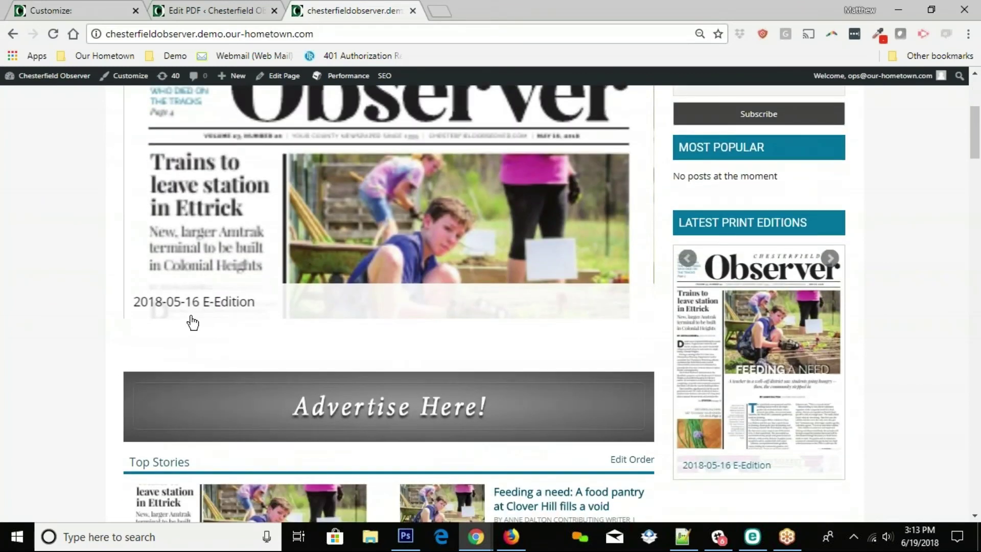
{"action": "scroll", "coordinate": [192, 322], "scroll_direction": "down", "scroll_amount": 2}
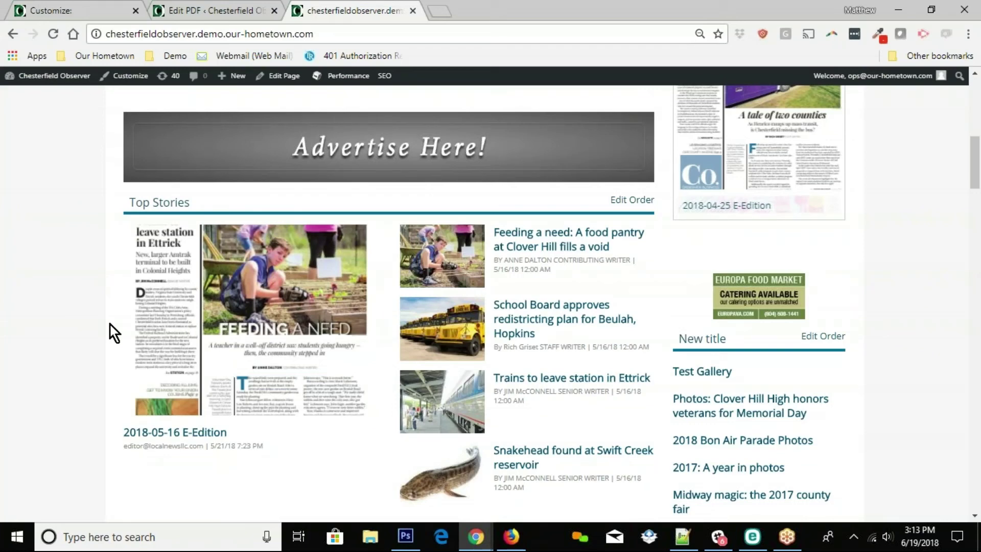
{"action": "scroll", "coordinate": [112, 325], "scroll_direction": "down", "scroll_amount": 4}
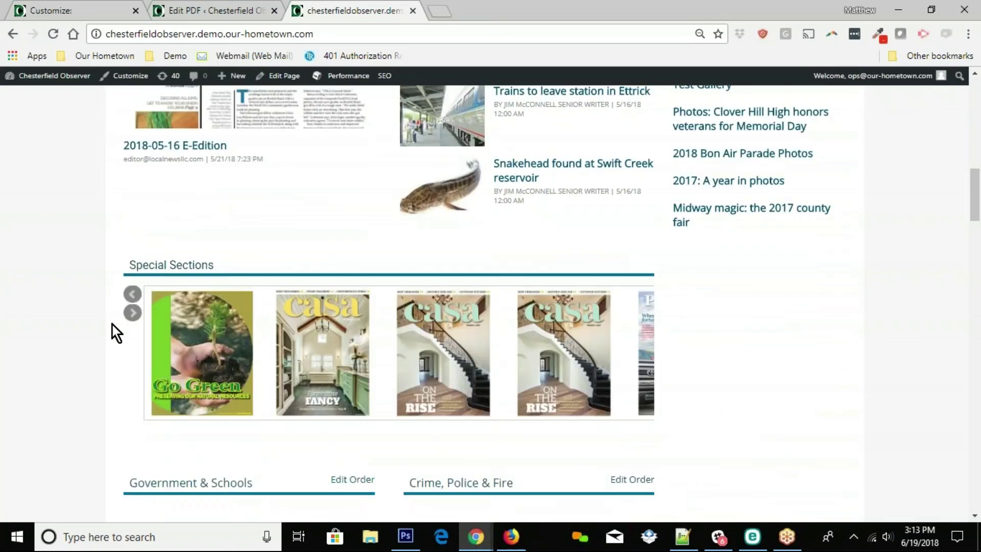
{"action": "scroll", "coordinate": [112, 325], "scroll_direction": "up", "scroll_amount": 2}
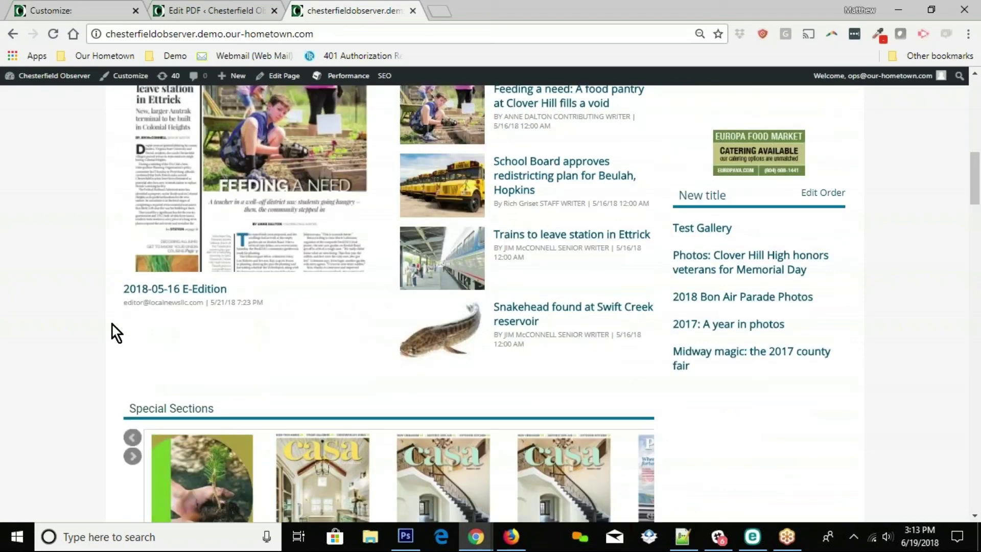
{"action": "scroll", "coordinate": [112, 332], "scroll_direction": "down", "scroll_amount": 1}
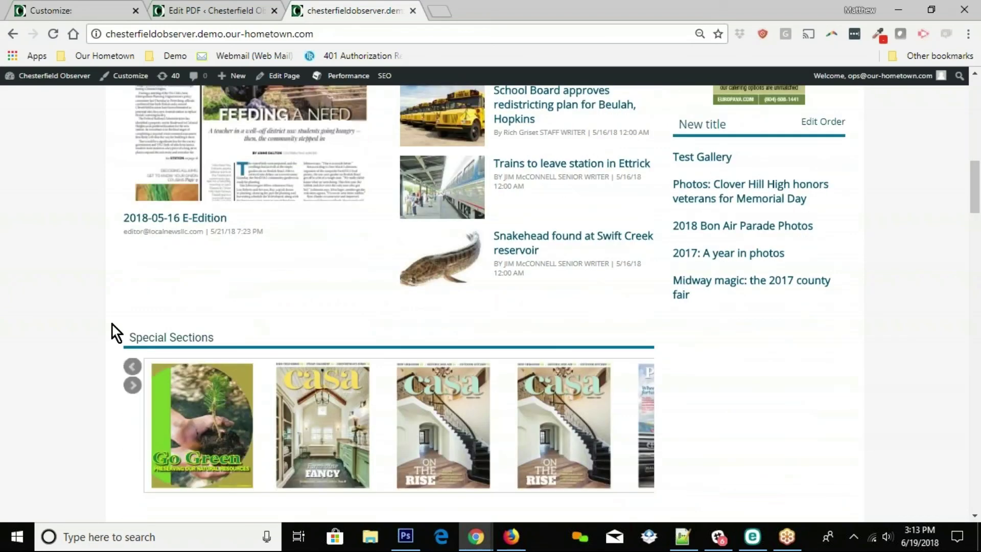